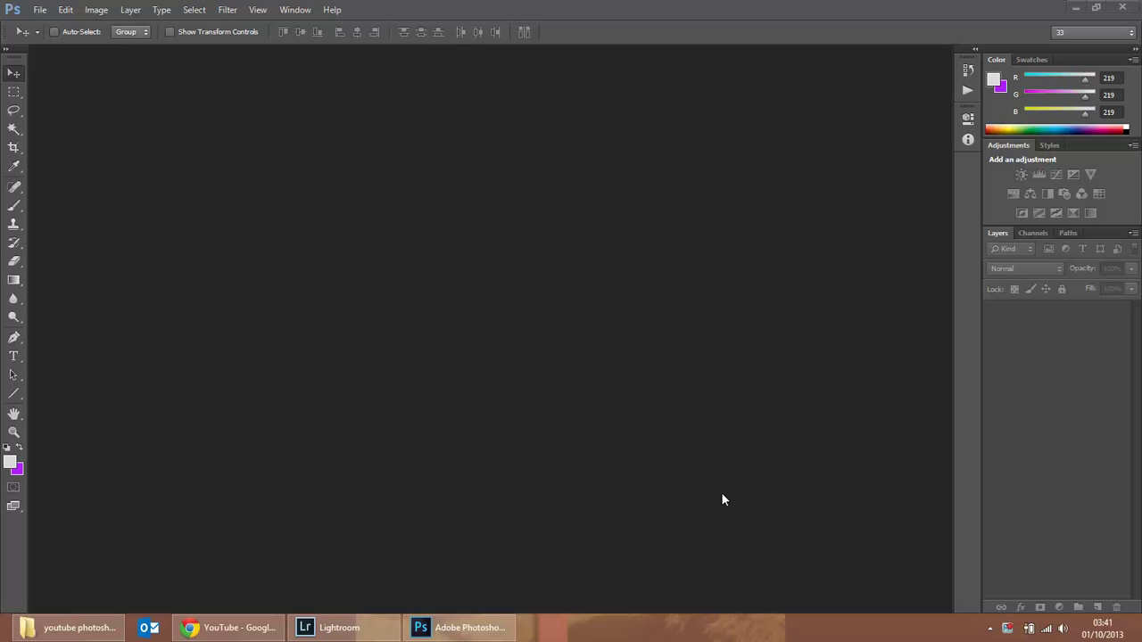
Step: Open DSC_1373.jpg and DSC_1632.jpg together from the d600 folder
click(40, 10)
click(54, 39)
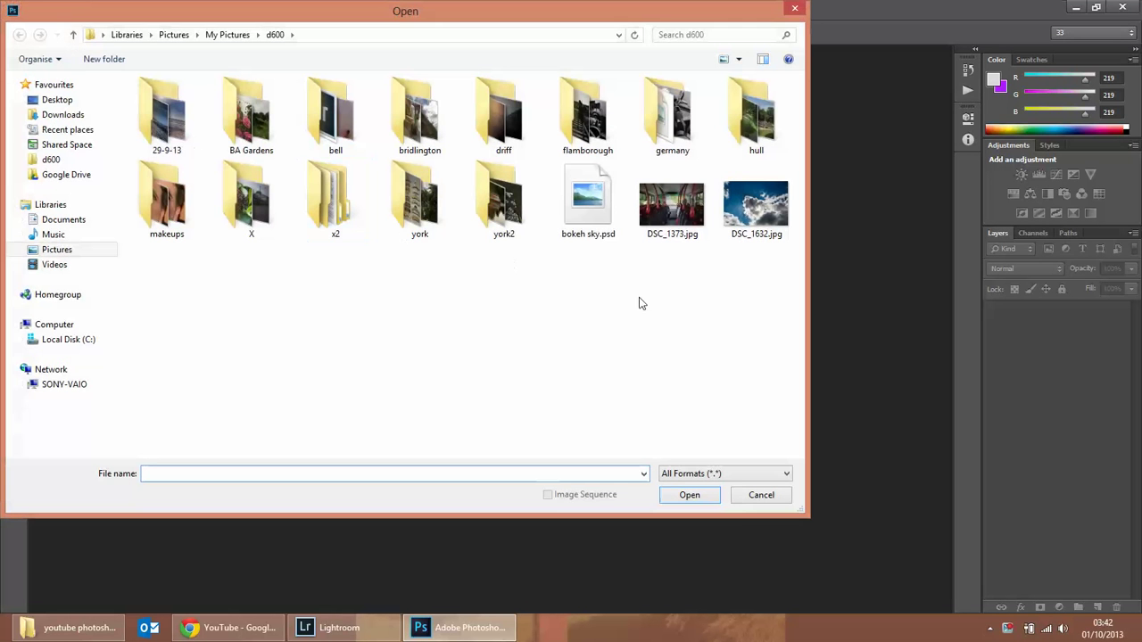
drag(640, 303, 769, 214)
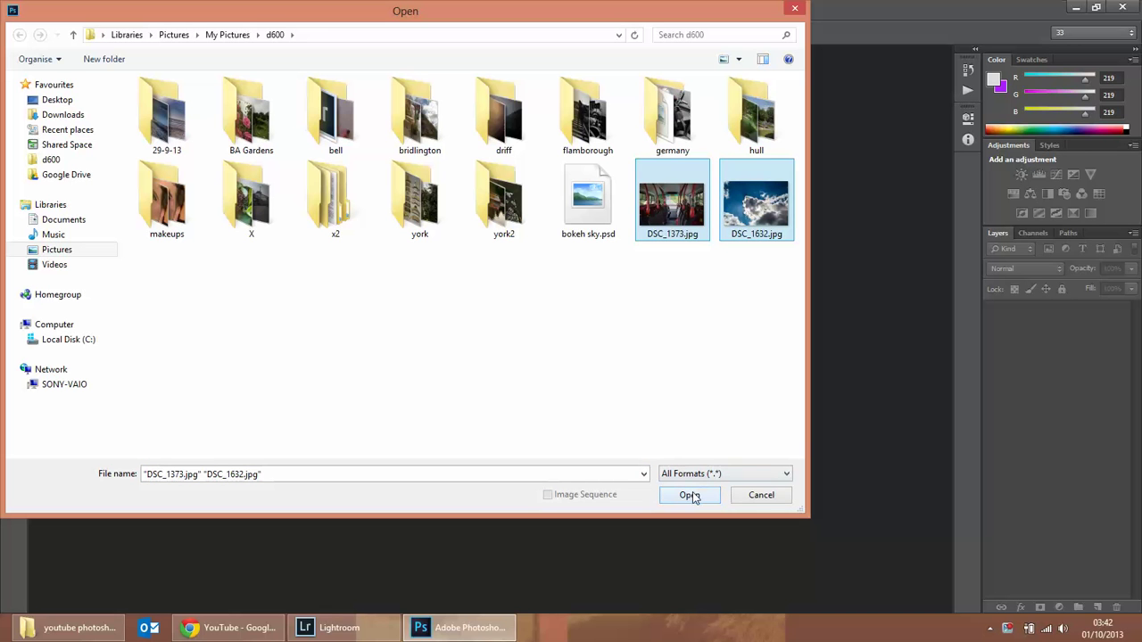
click(615, 324)
click(656, 214)
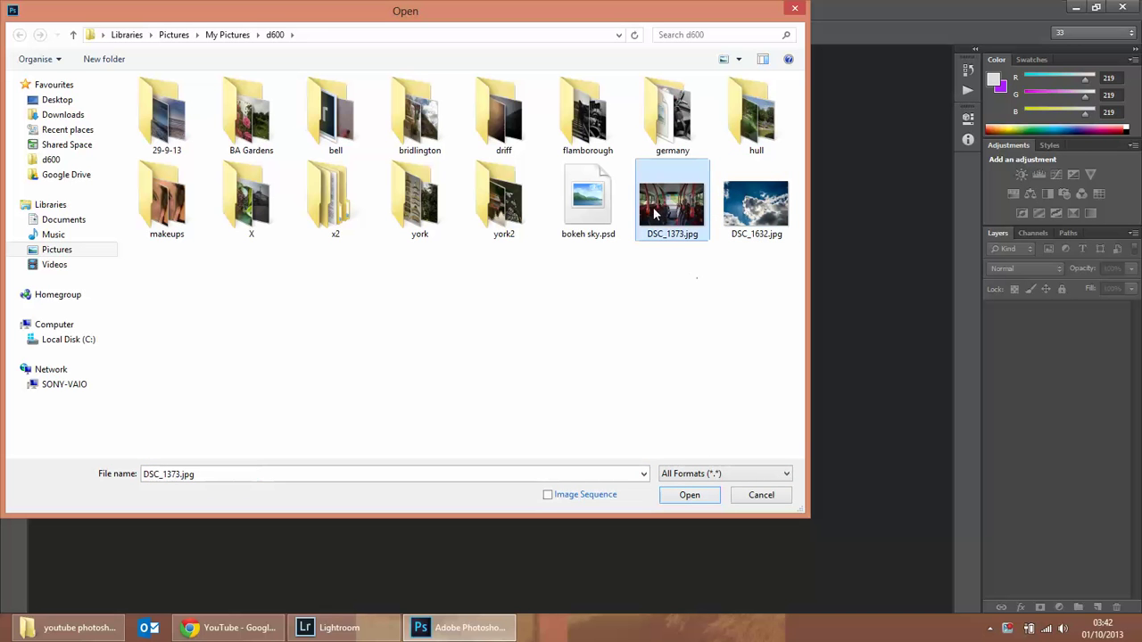
click(678, 314)
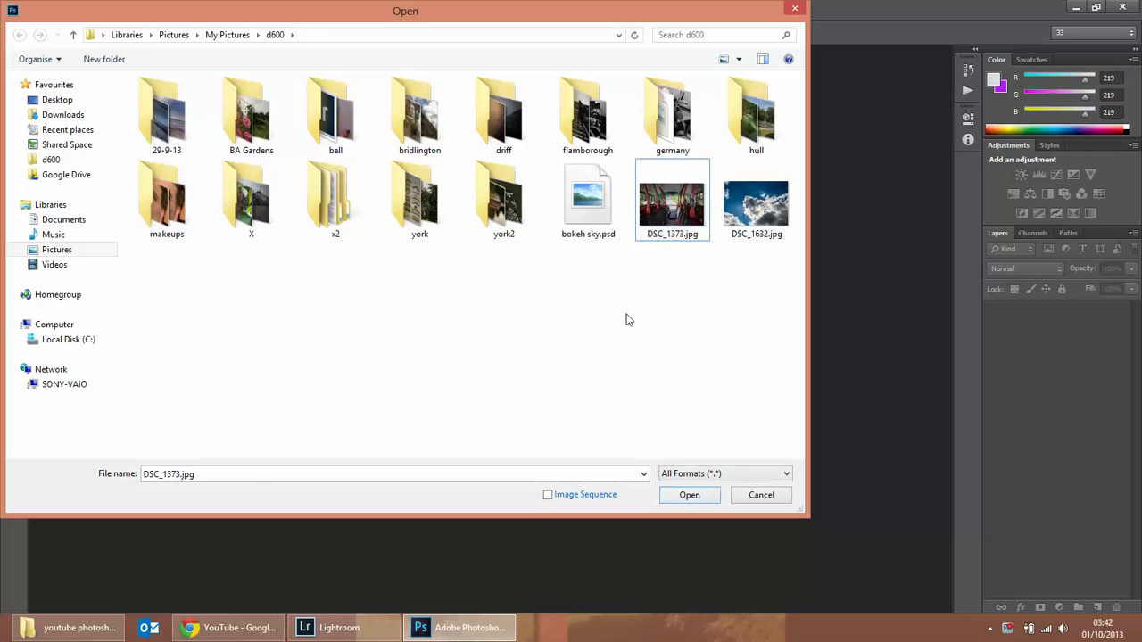
drag(628, 319, 793, 160)
click(615, 324)
click(698, 223)
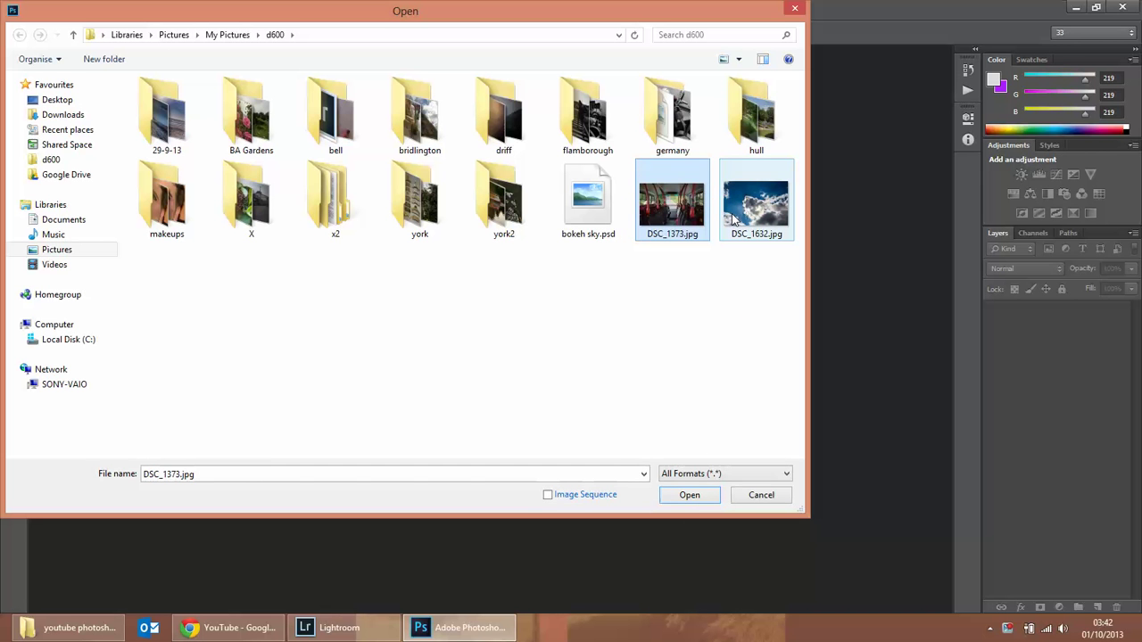
ctrl+click(733, 219)
click(687, 494)
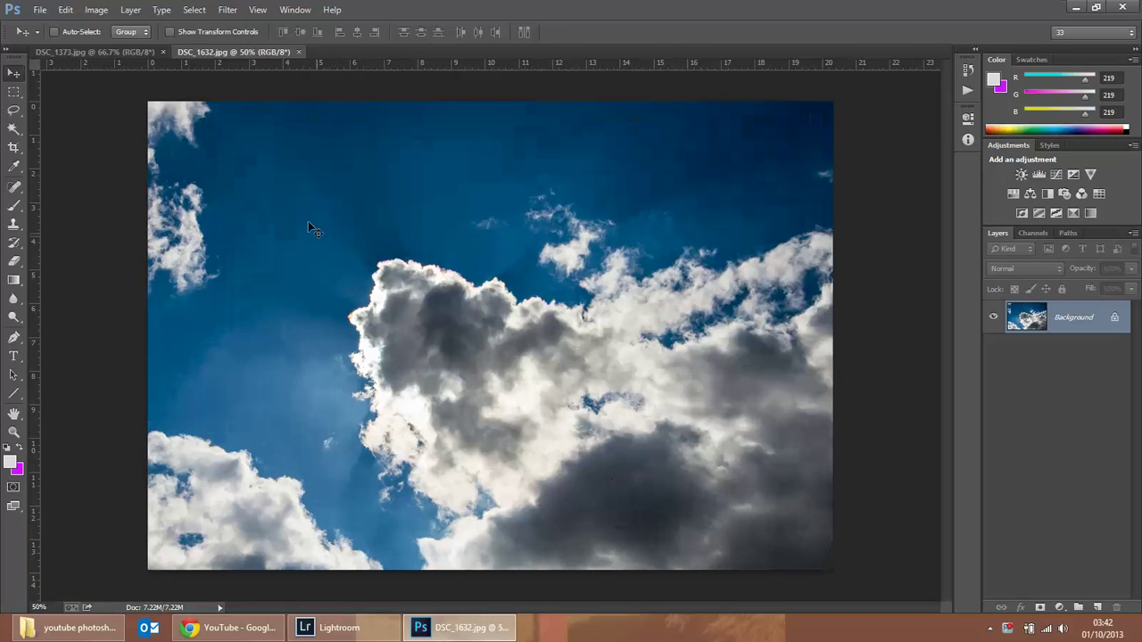
Step: Check the pixel dimensions of both the sky photo and the bus photo
click(97, 10)
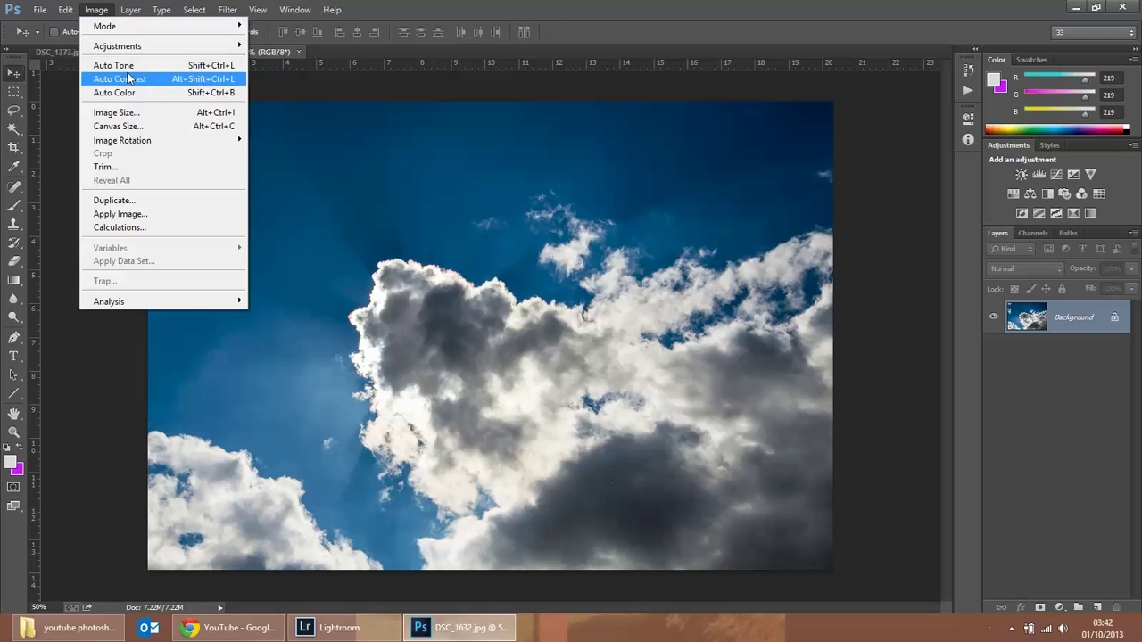
click(135, 113)
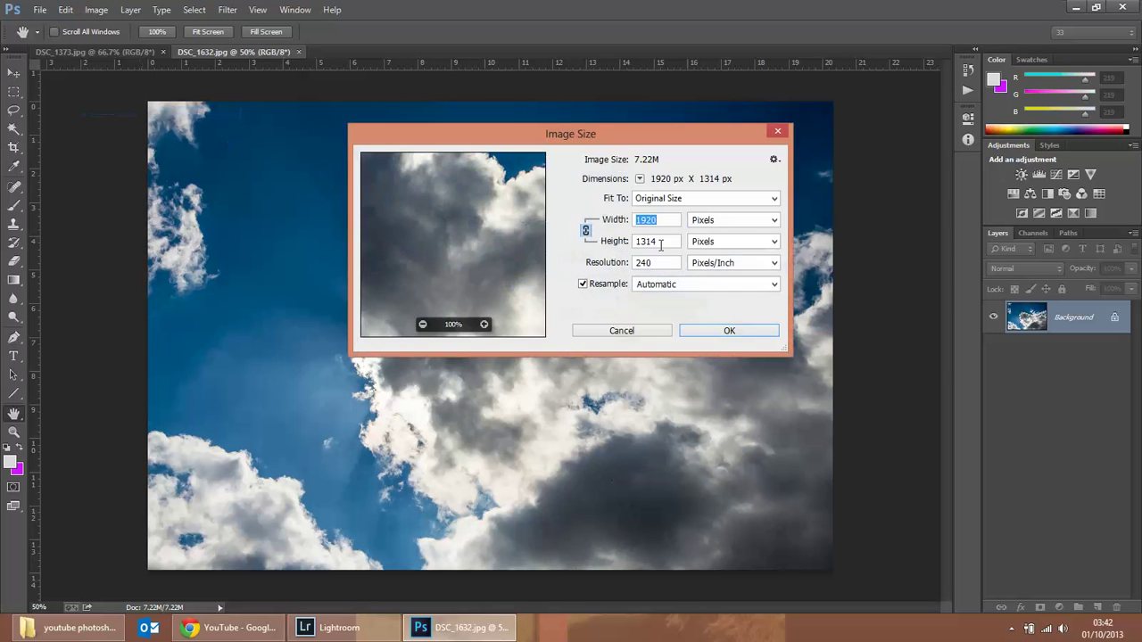
click(621, 331)
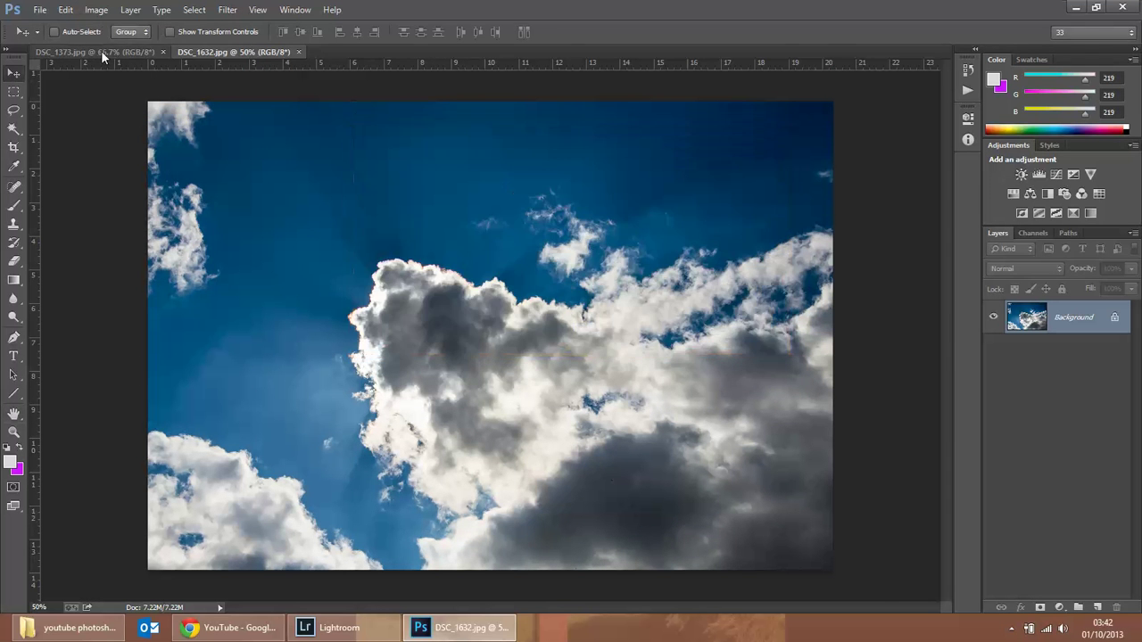
click(103, 54)
click(96, 10)
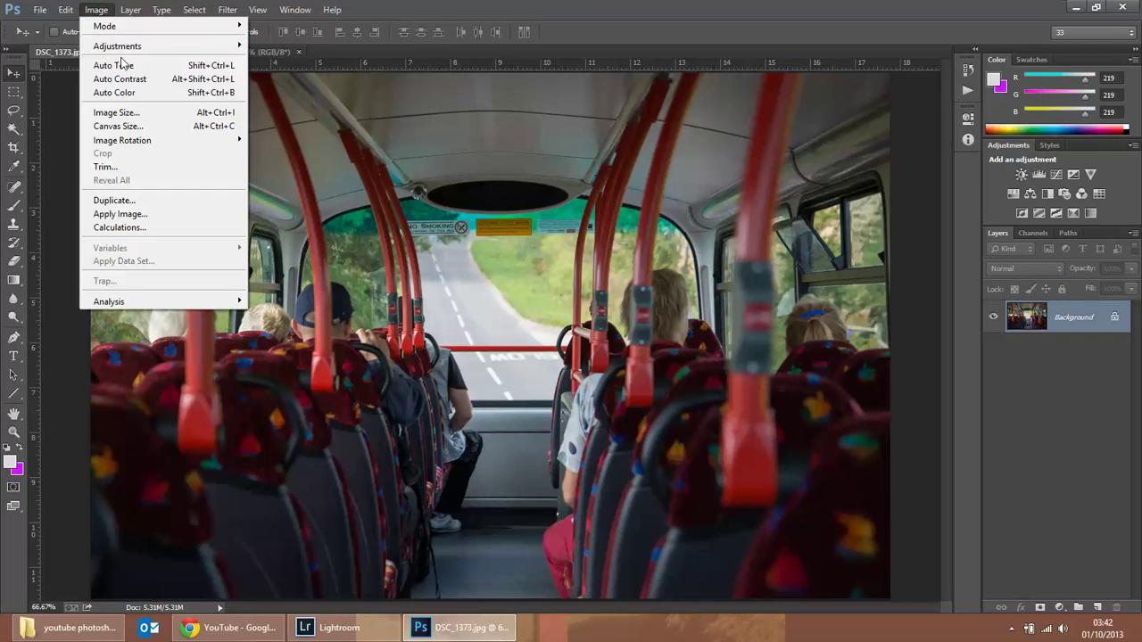
click(141, 113)
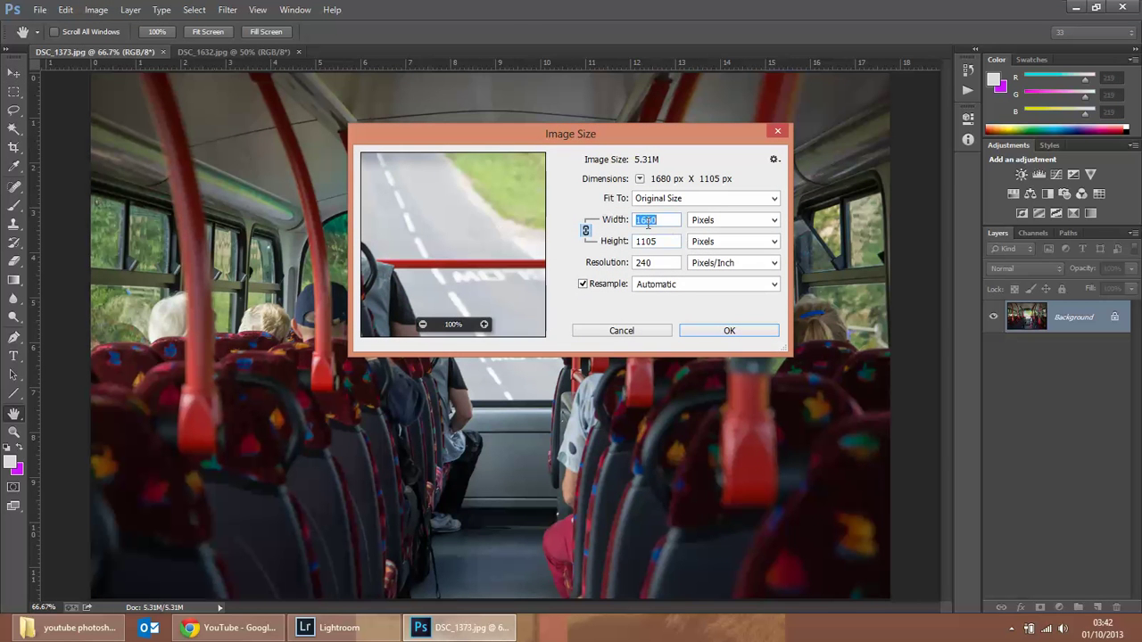
click(621, 331)
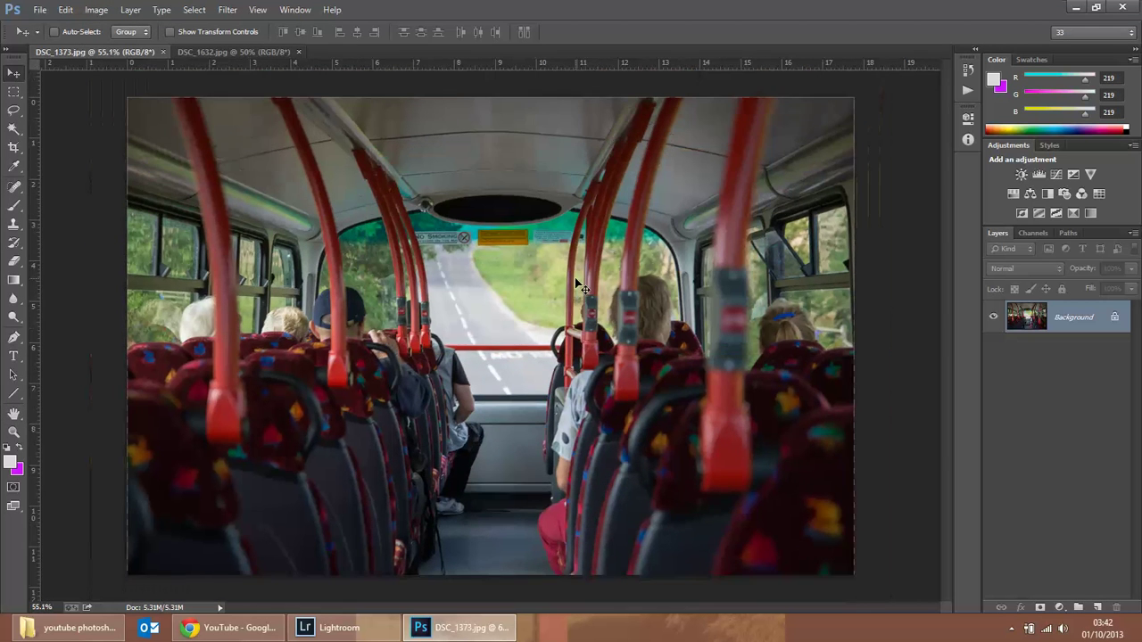
key(ctrl+minus)
key(ctrl+minus)
key(ctrl+0)
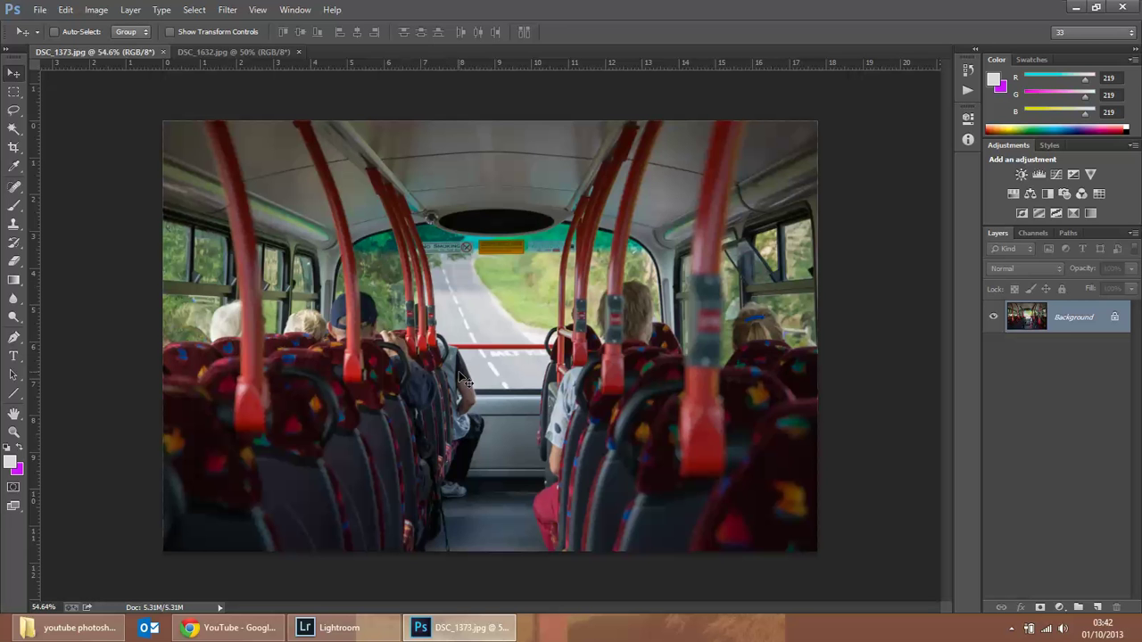
Step: Resize the cloudy sky photo DSC_1632.jpg to 1680 px wide
click(220, 53)
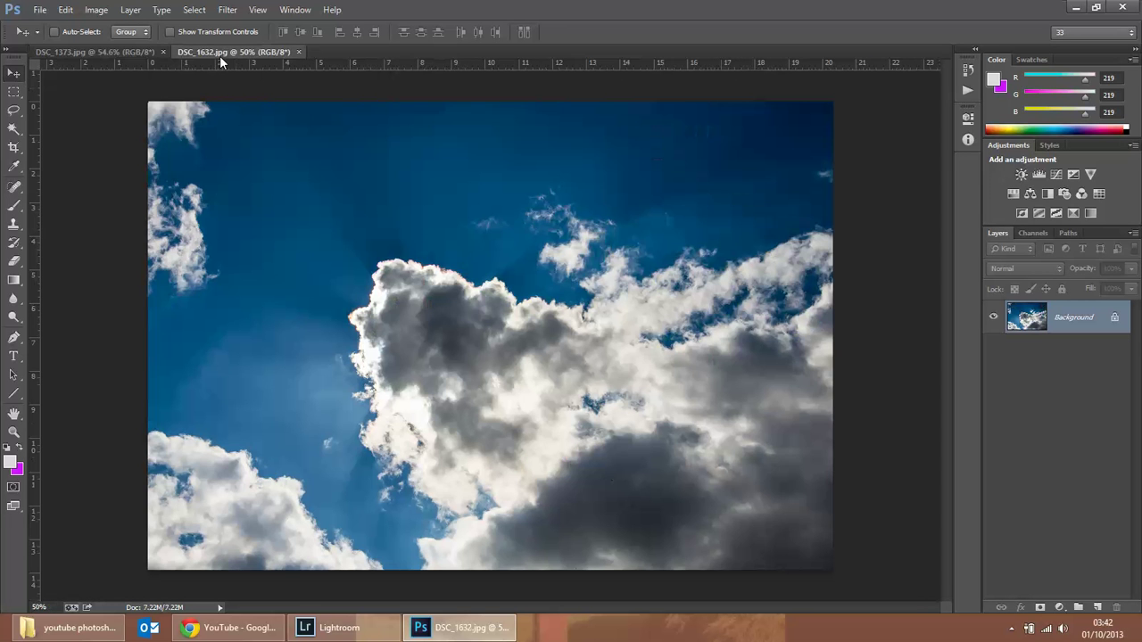
click(96, 11)
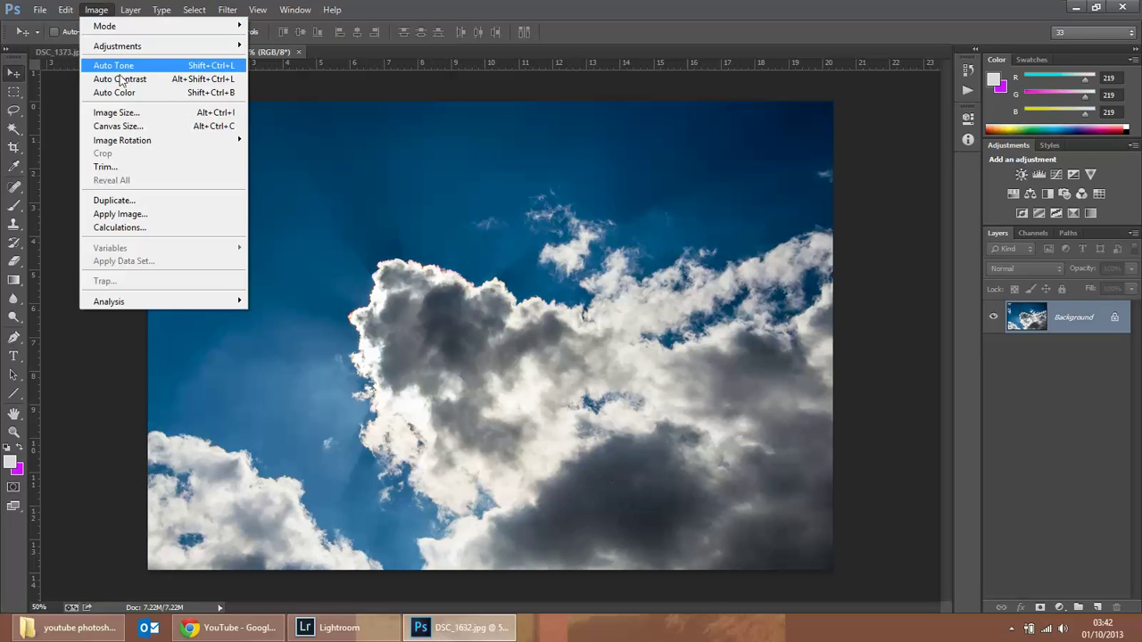
click(138, 113)
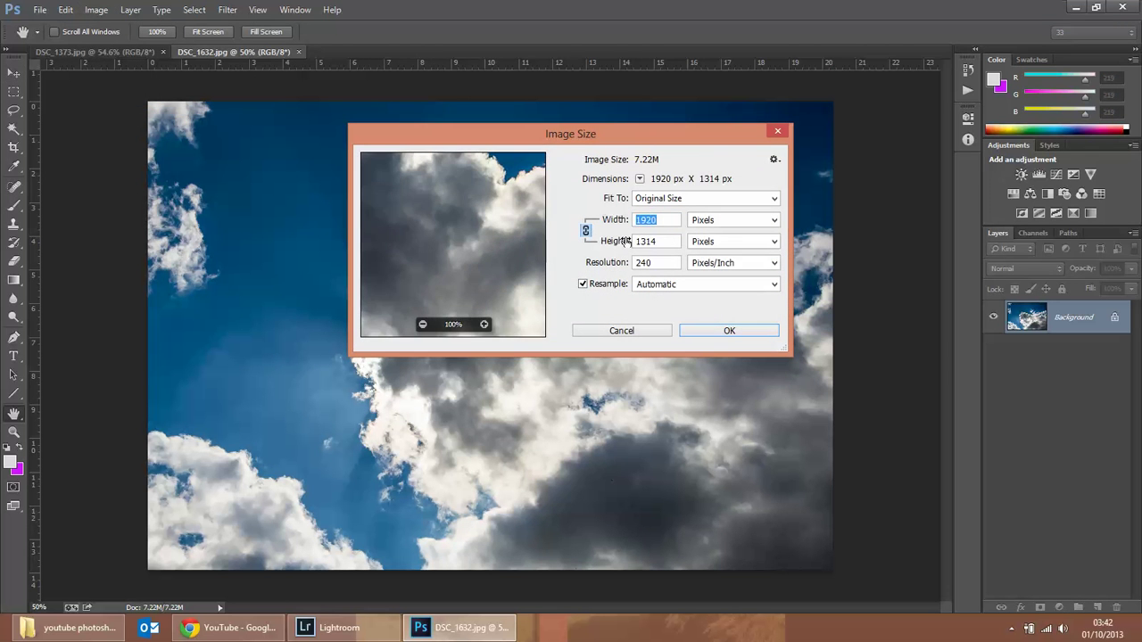
text(1680)
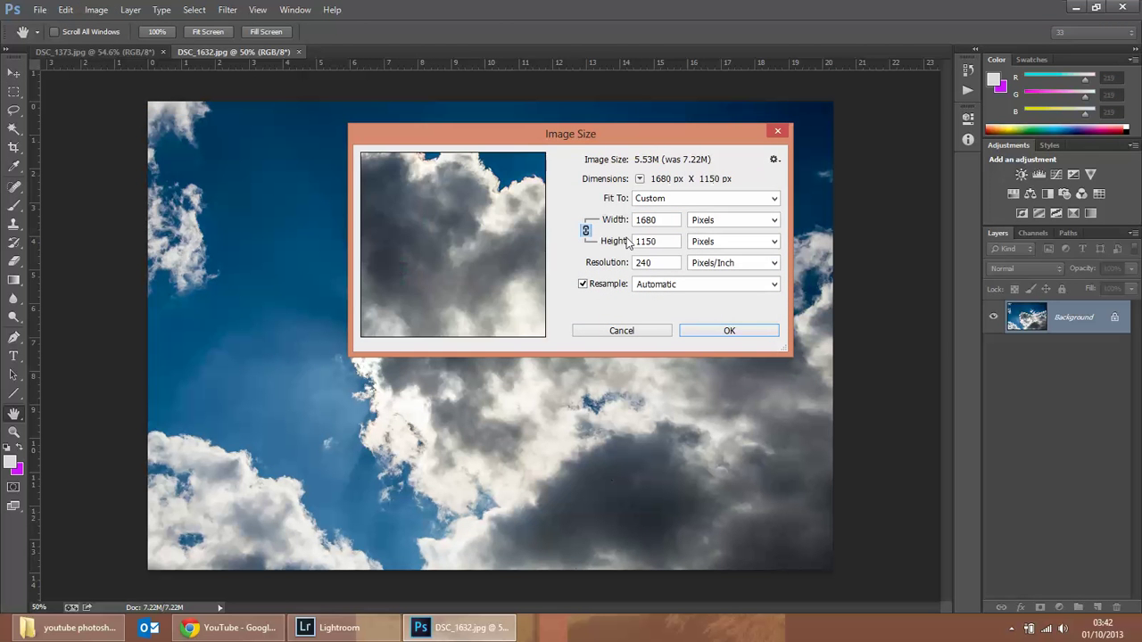
click(729, 331)
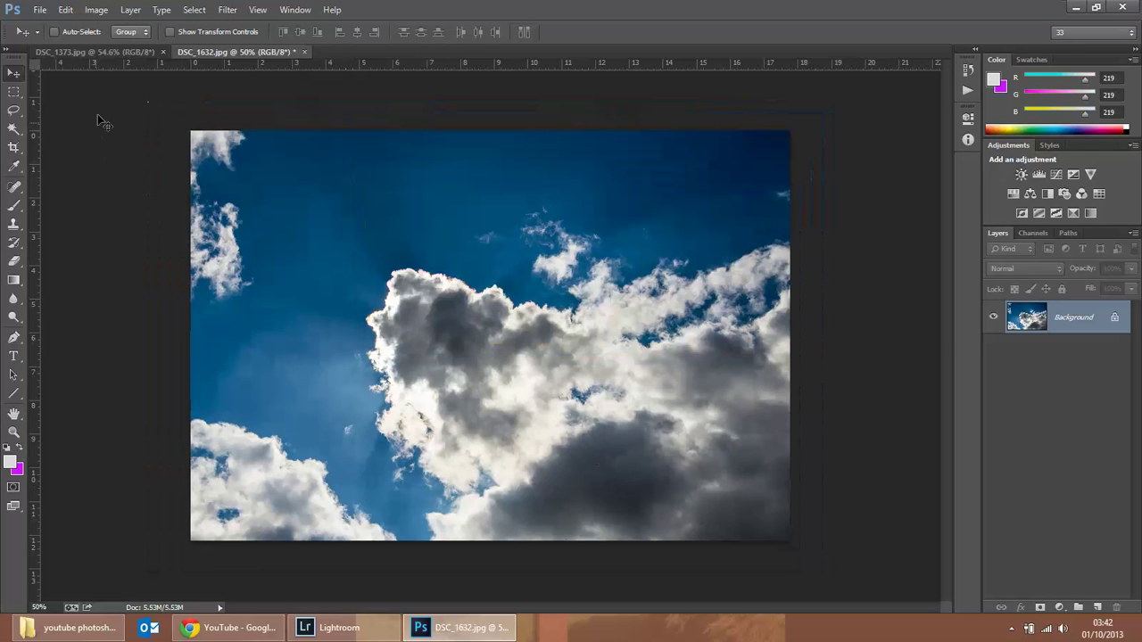
click(97, 52)
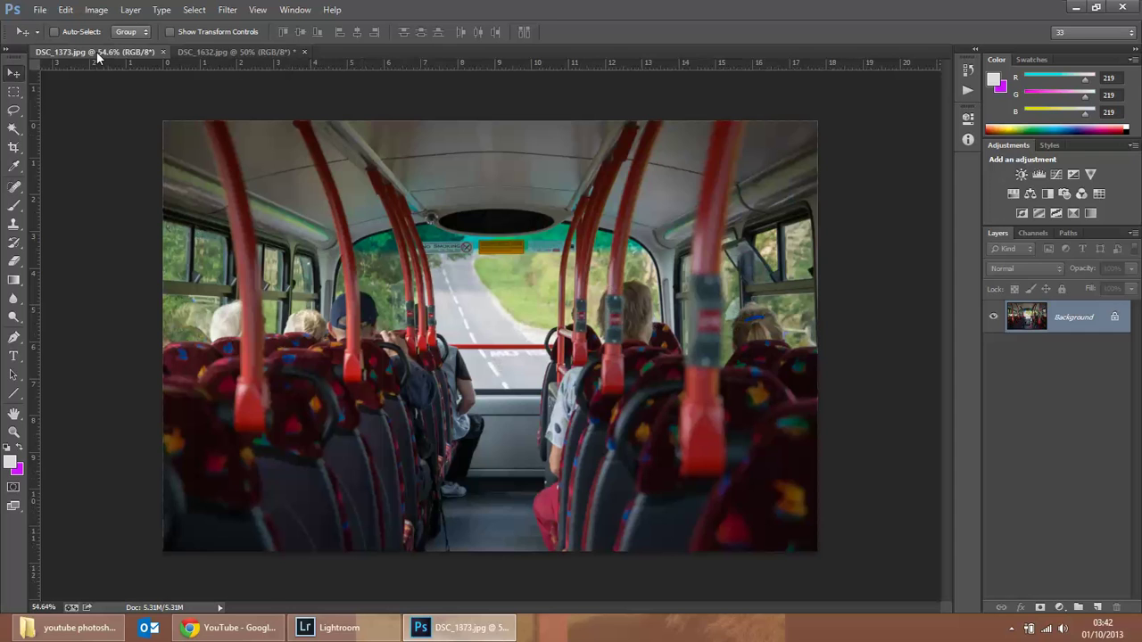
click(214, 54)
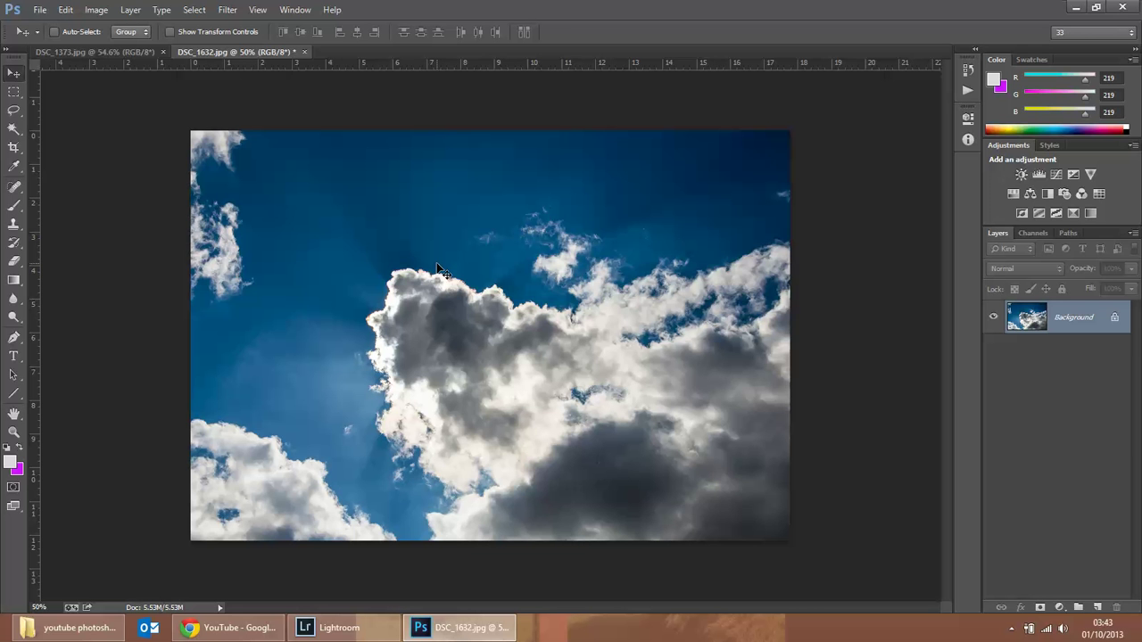
Step: Inspect the resized sky photo in full-screen view, then return to DSC_1373.jpg
scroll(410, 234, down, 3)
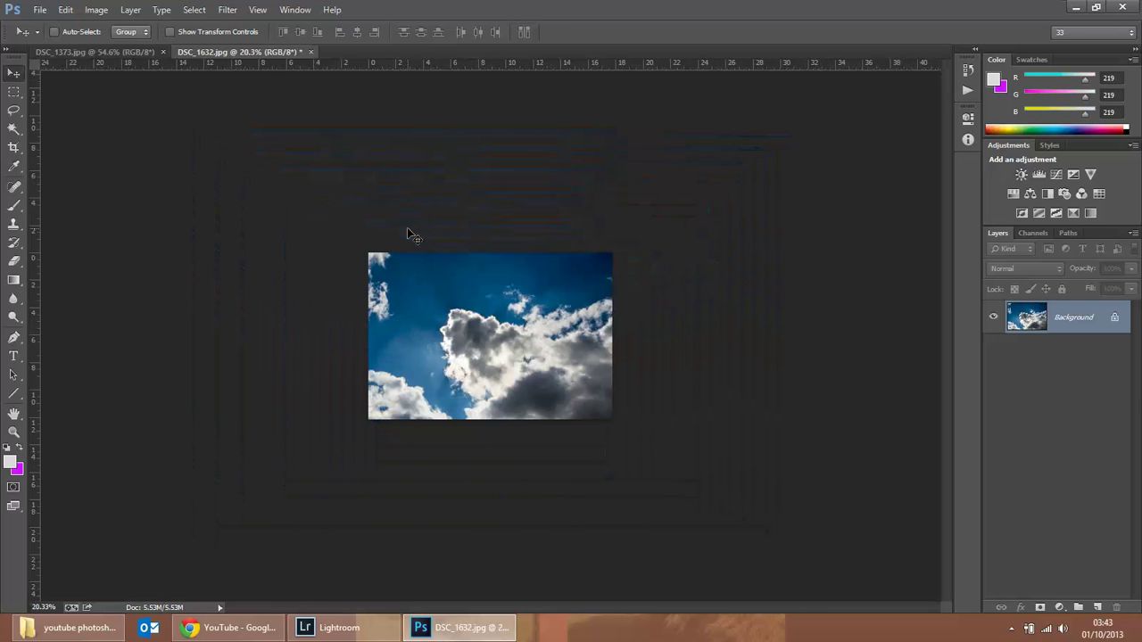
scroll(601, 538, up, 2)
scroll(574, 577, up, 1)
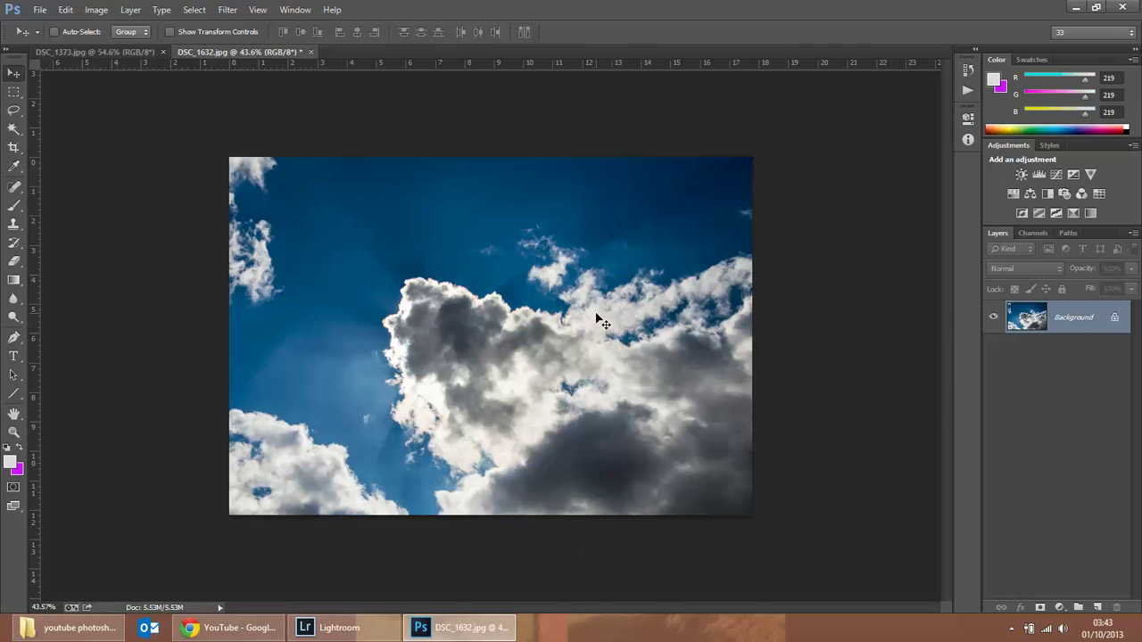
key(f)
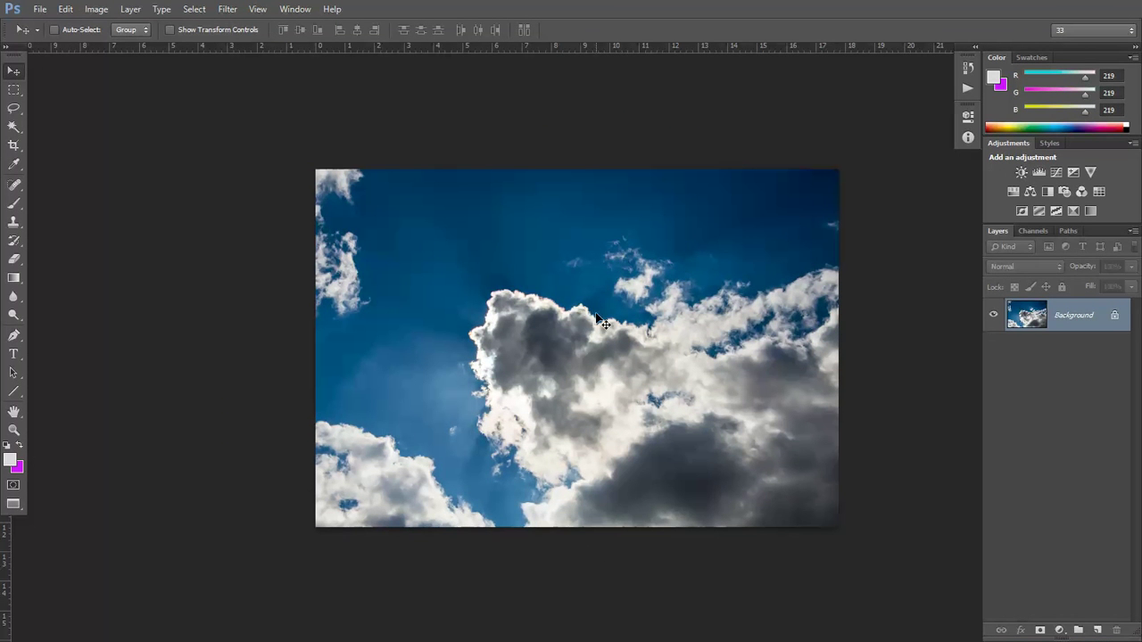
drag(617, 410, 541, 362)
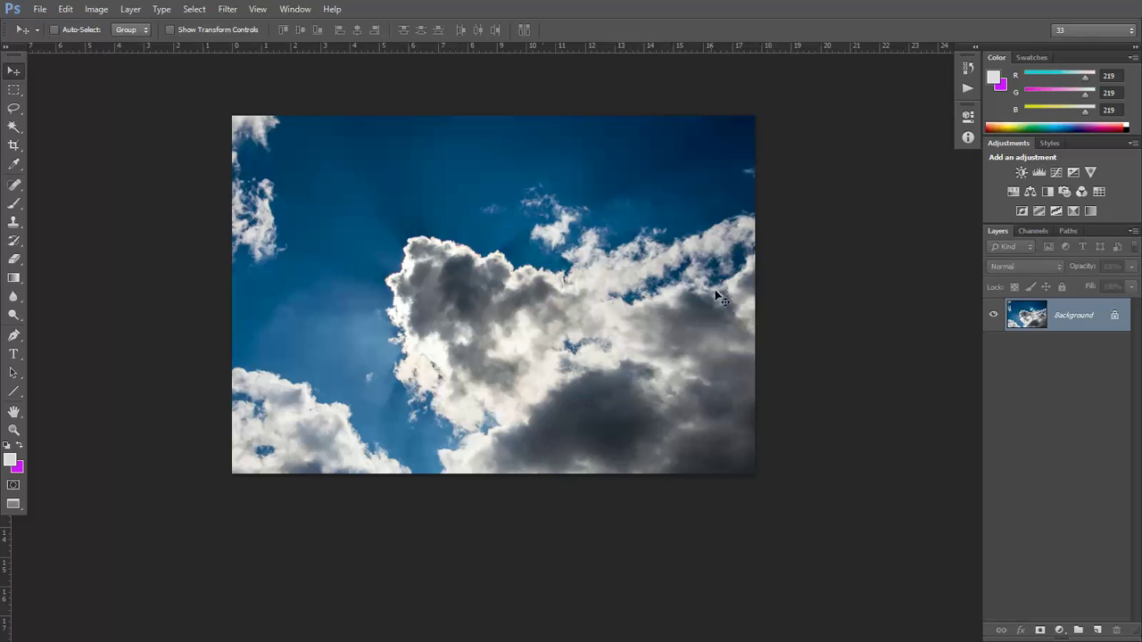
key(f)
key(f)
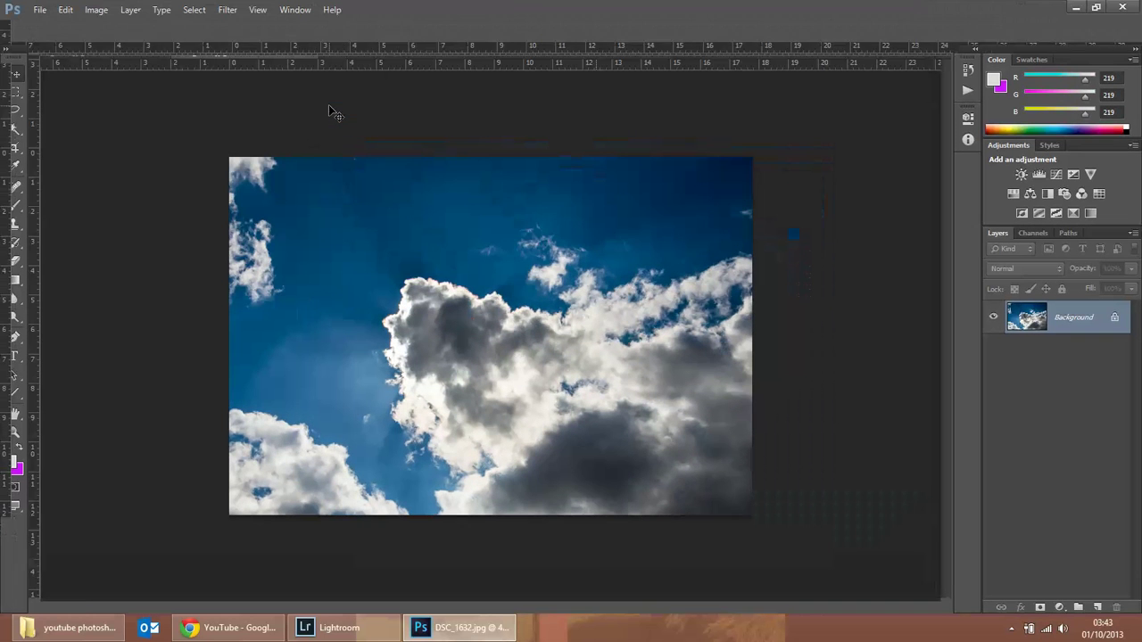
click(113, 51)
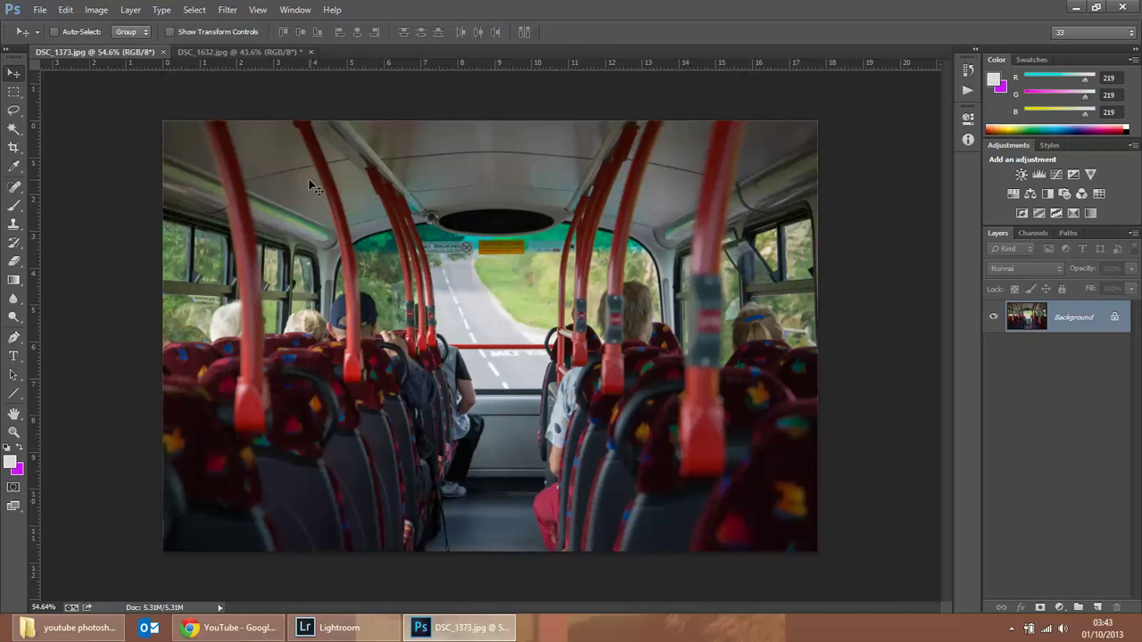
Step: Select all of the bus photo and paste it into a new Layer 1 in DSC_1632.jpg
key(ctrl+a)
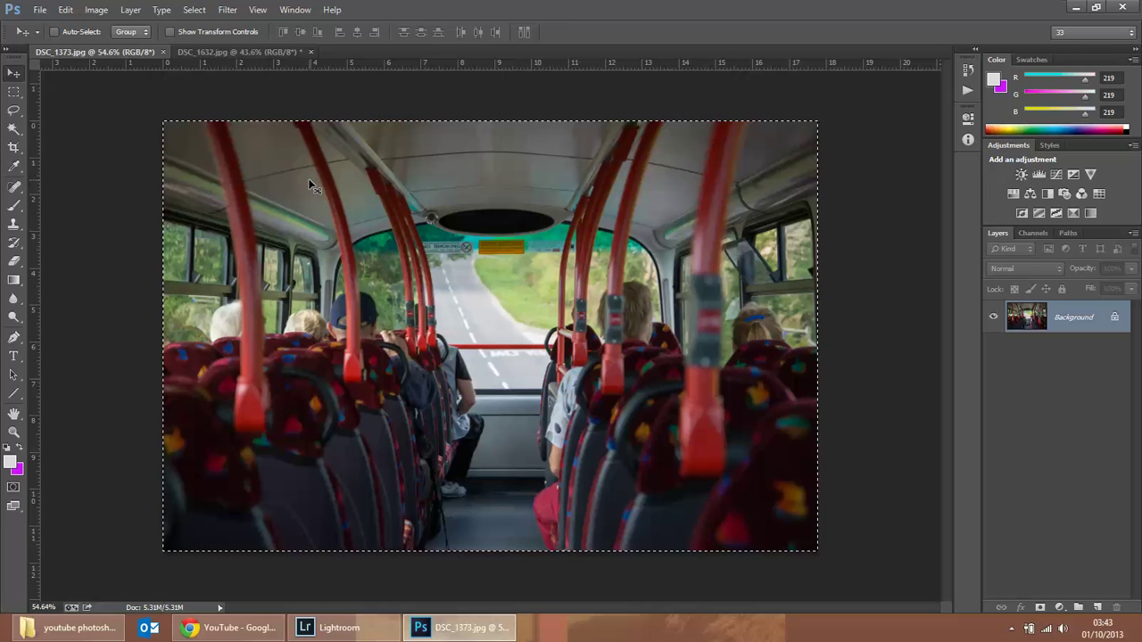
click(233, 52)
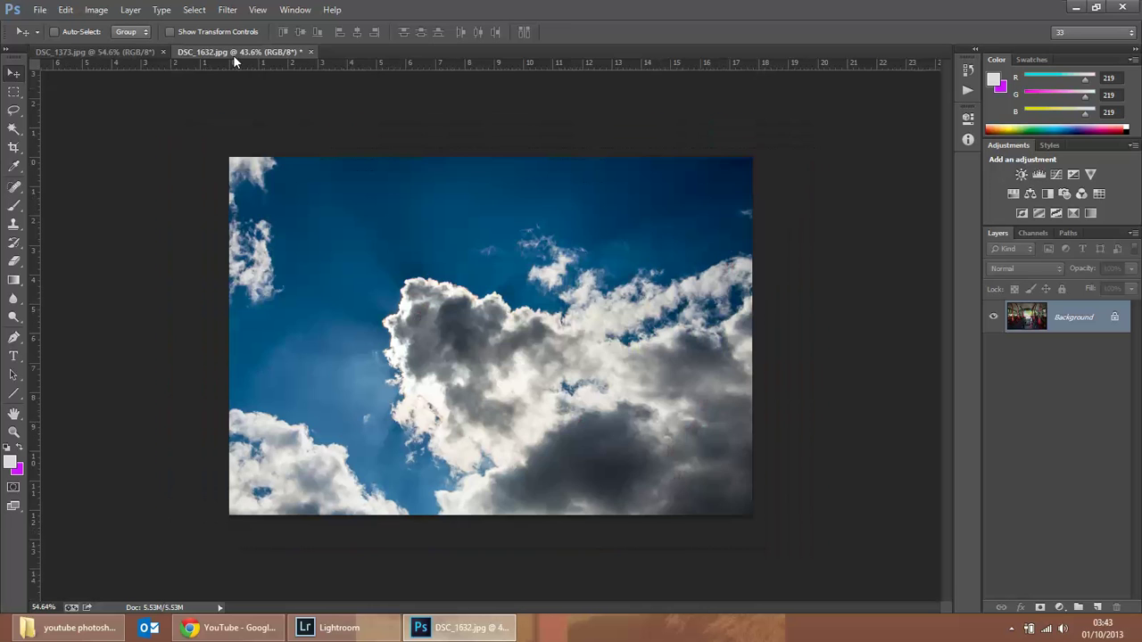
click(1097, 607)
key(ctrl+v)
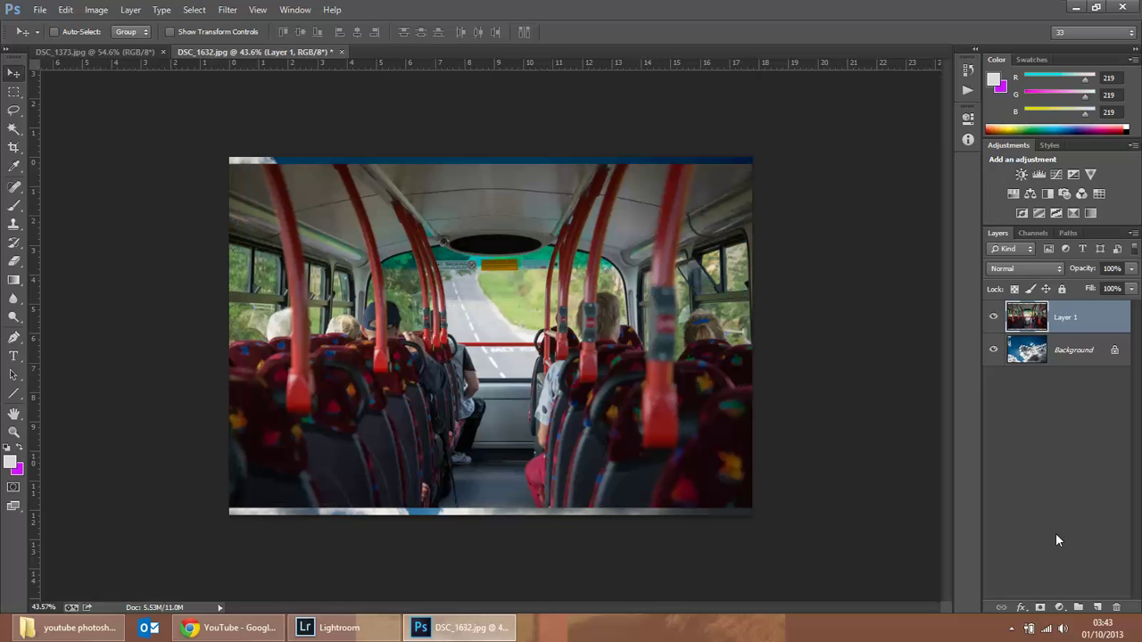
scroll(569, 450, up, 2)
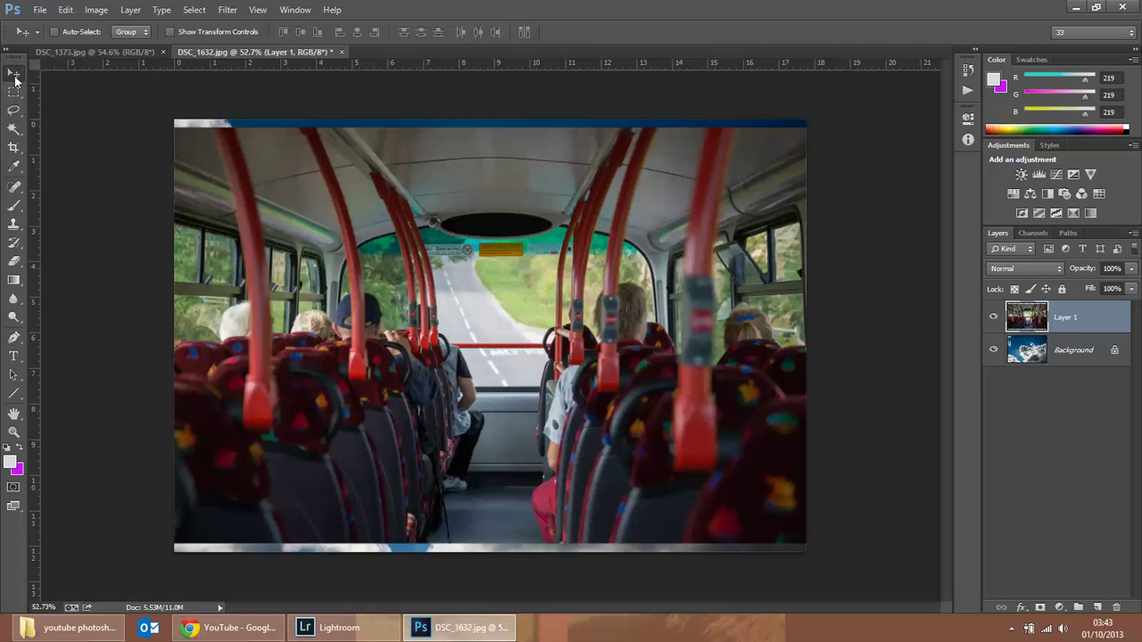
Step: Nudge Layer 1 up, compare it against the sky, and set its opacity to 50%
drag(475, 332, 474, 323)
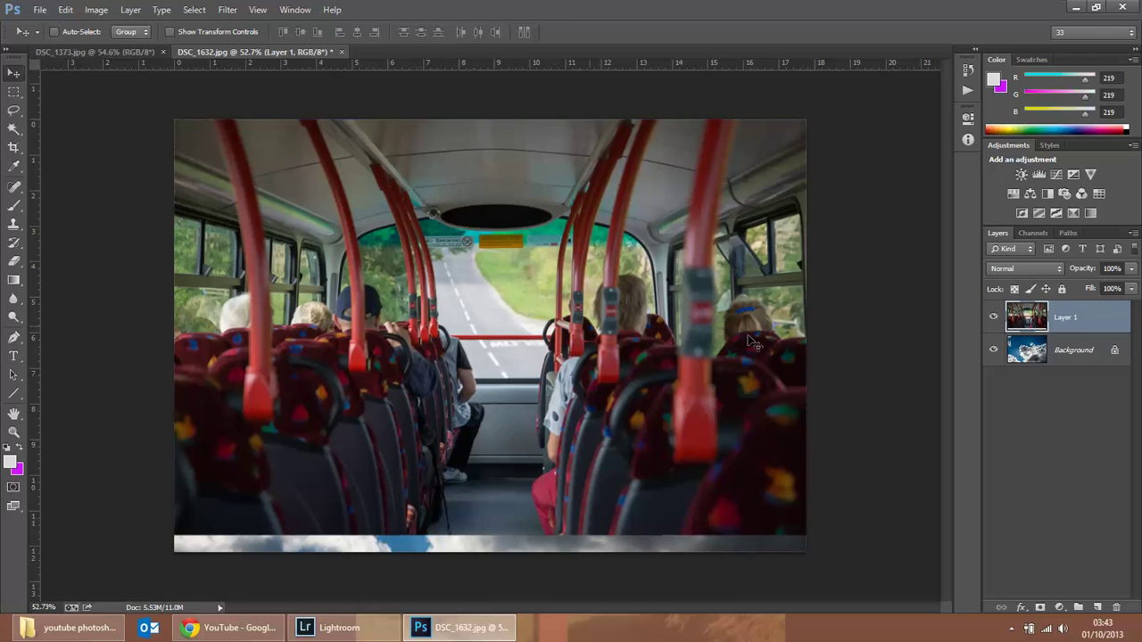
click(994, 318)
click(993, 318)
click(994, 318)
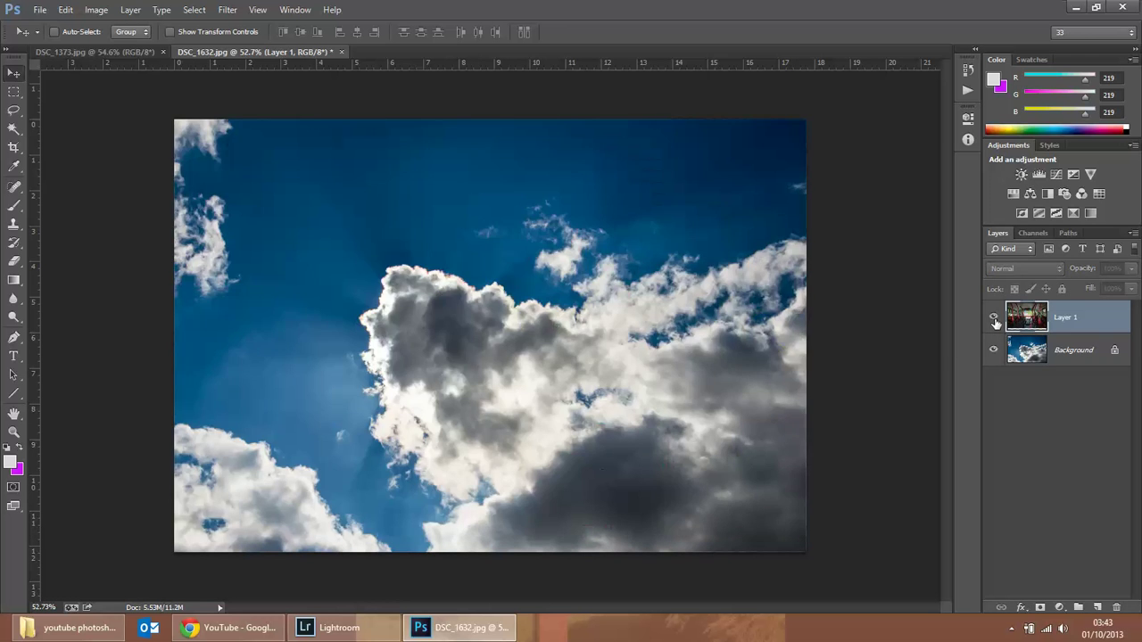
click(994, 318)
click(993, 317)
drag(1078, 272, 1041, 268)
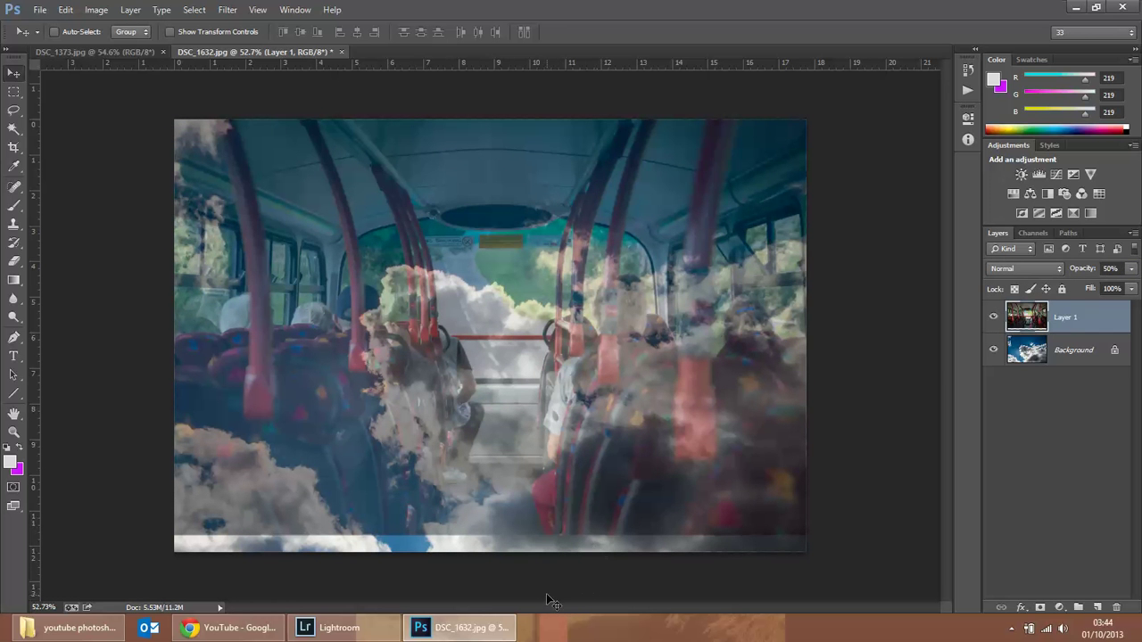
scroll(530, 594, up, 1)
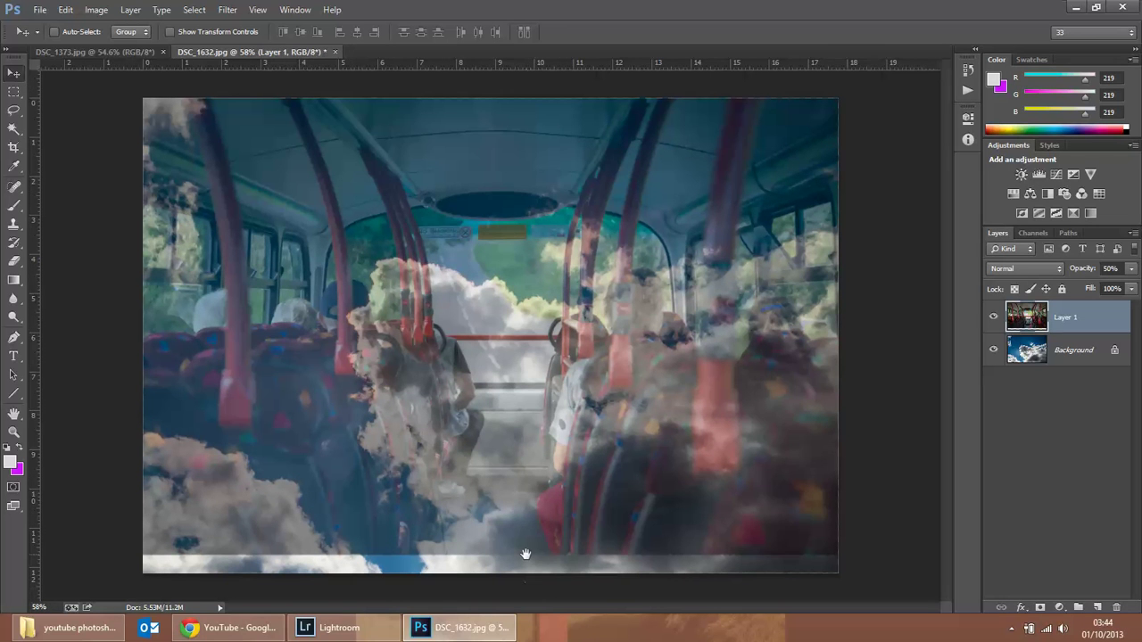
Step: Crop the bottom sky strip away up to the bus photo's lower edge
key(f)
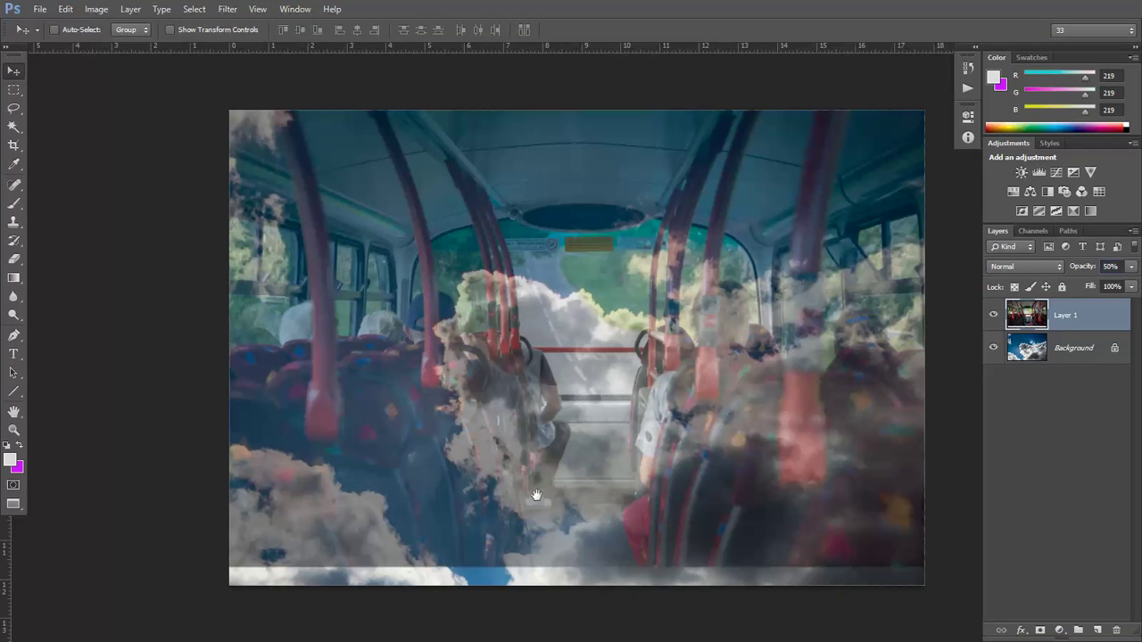
drag(536, 496, 508, 458)
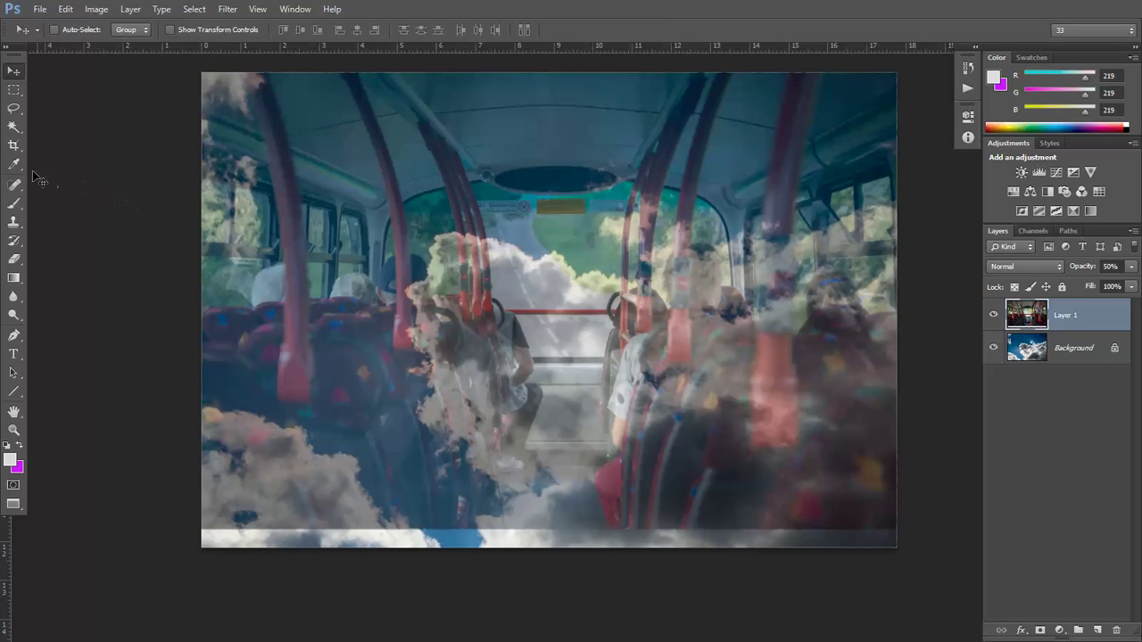
click(13, 145)
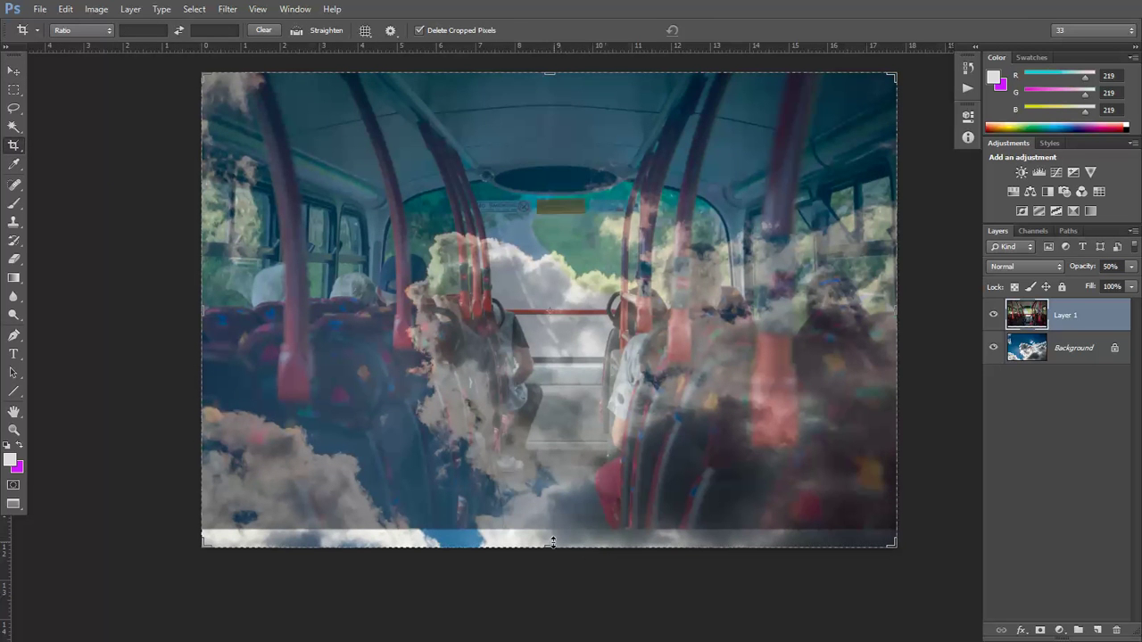
drag(549, 546, 547, 536)
key(Return)
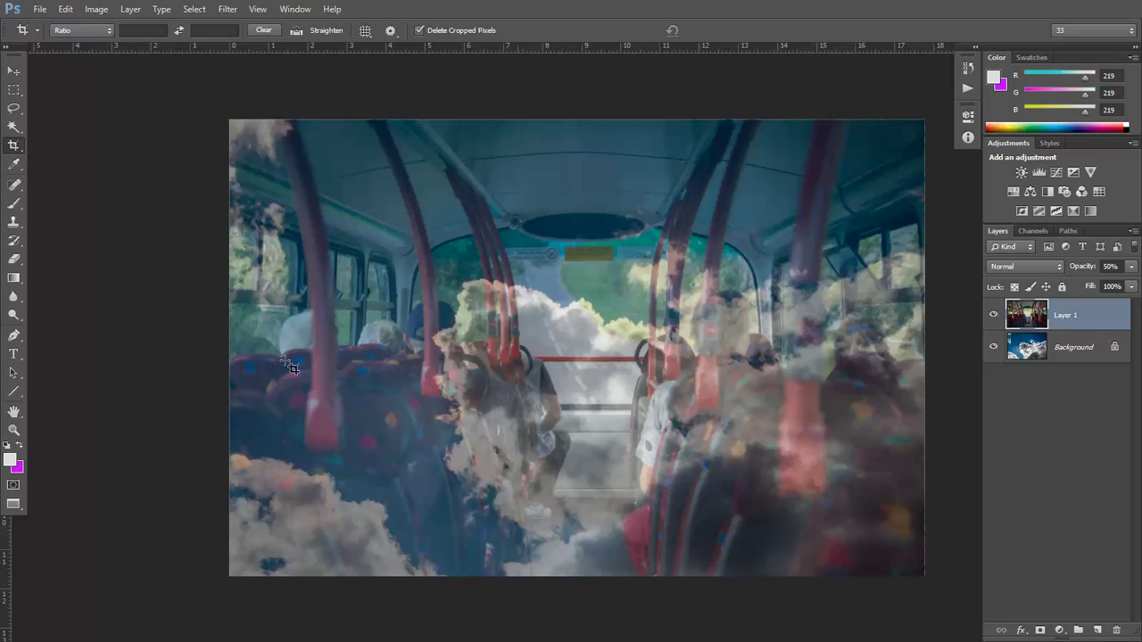
Step: Restore Layer 1's opacity to 100%
key(v)
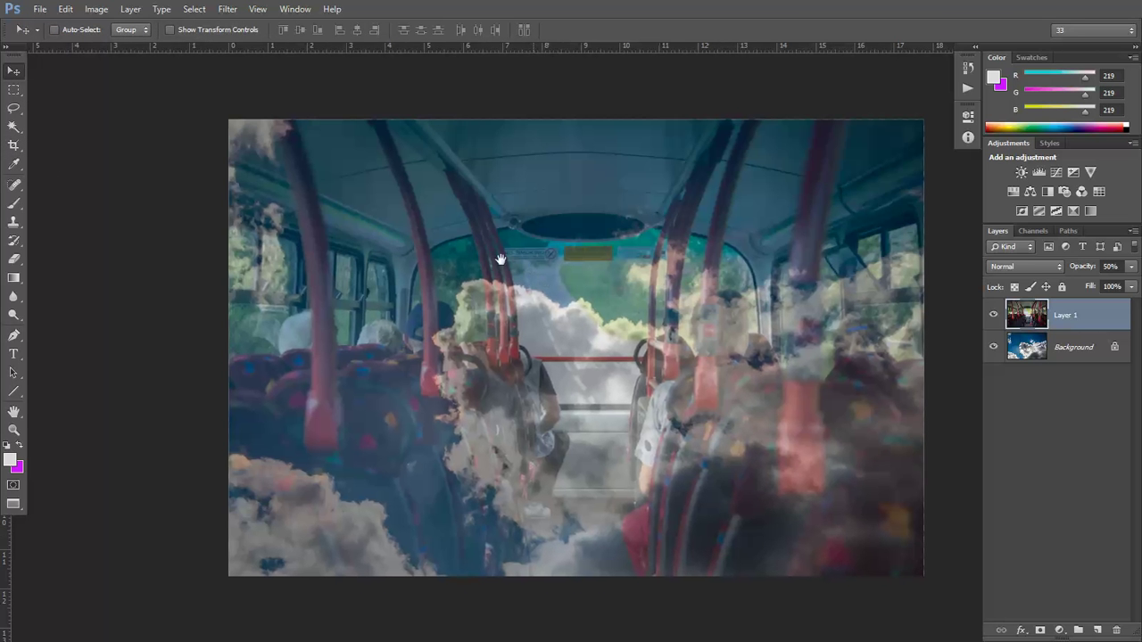
drag(541, 278, 490, 252)
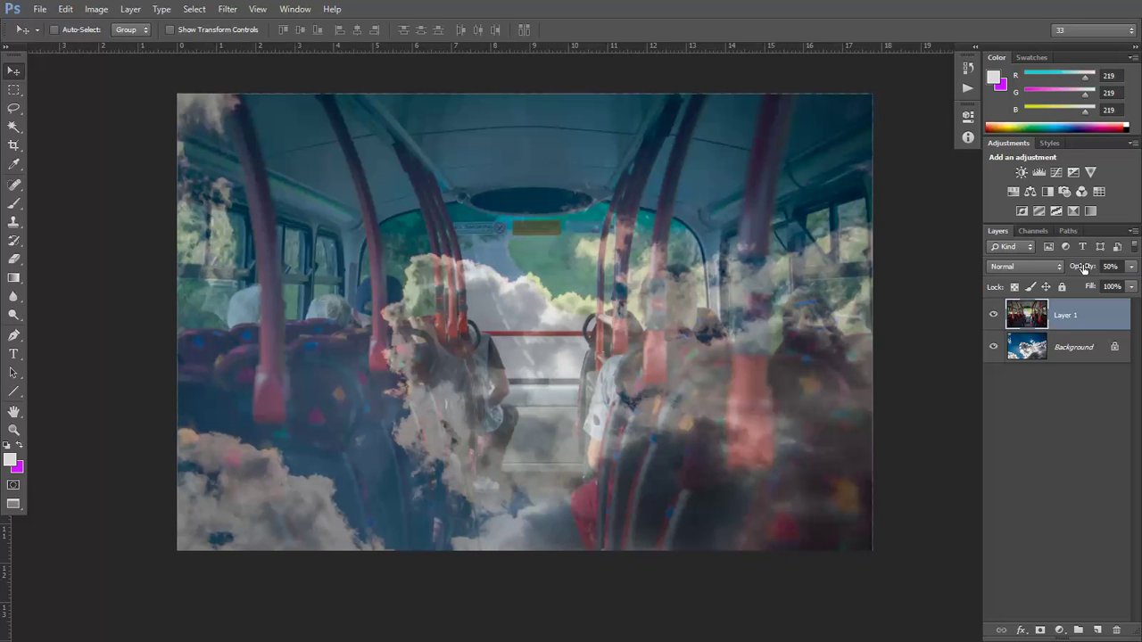
drag(1082, 266, 1137, 265)
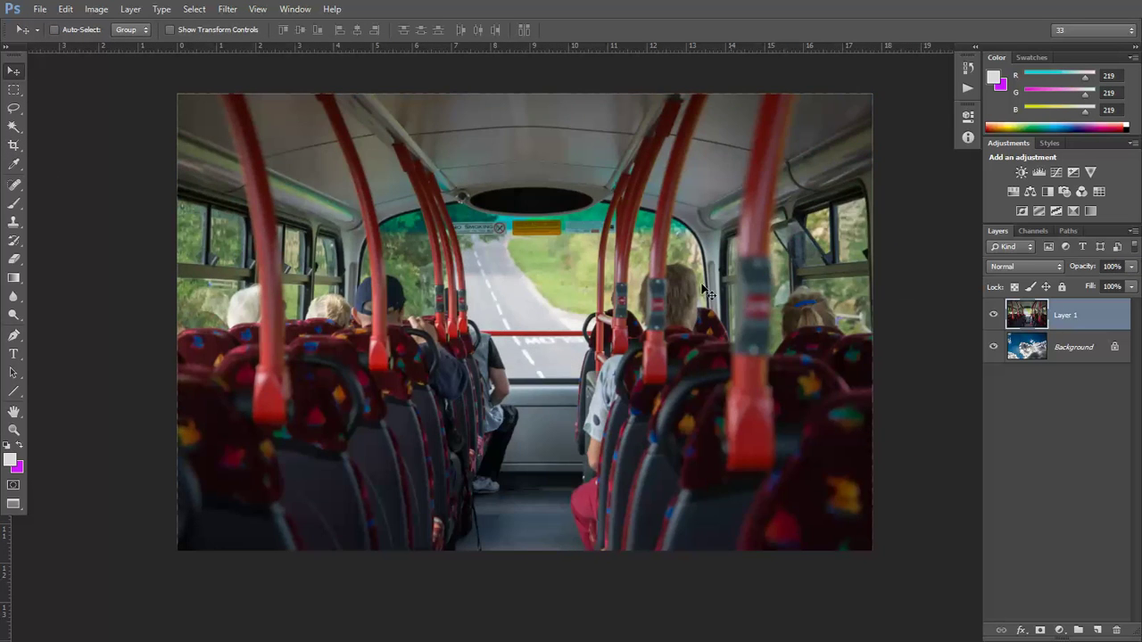
scroll(708, 288, down, 1)
Step: Add 11.69 cm of relative, centre-anchored canvas height, leaving magenta bands top and bottom
click(98, 11)
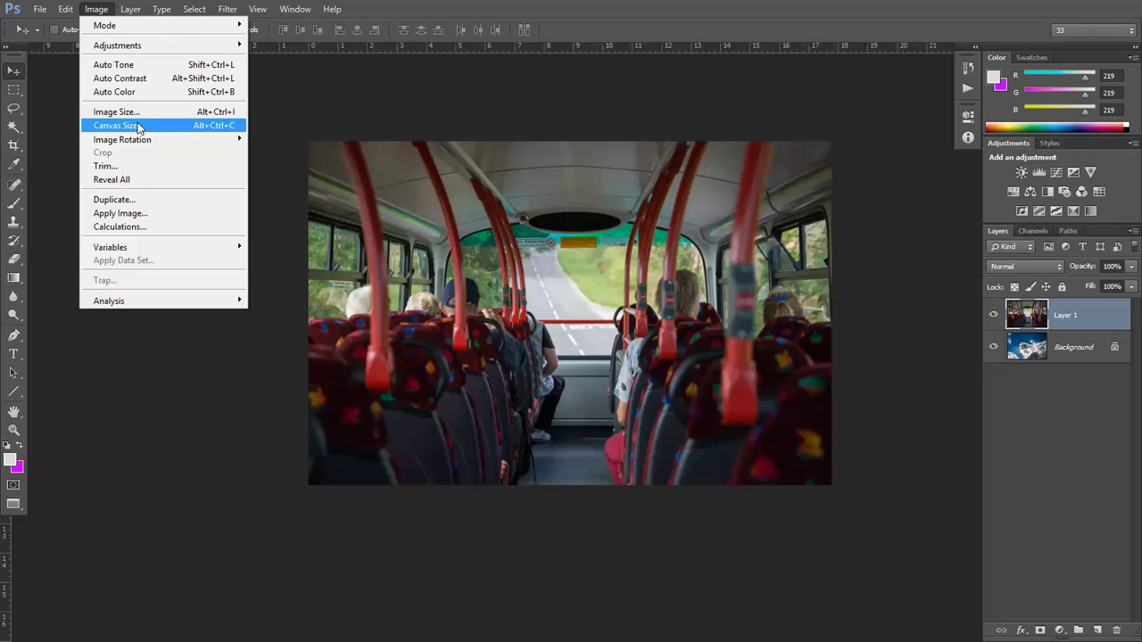
click(138, 127)
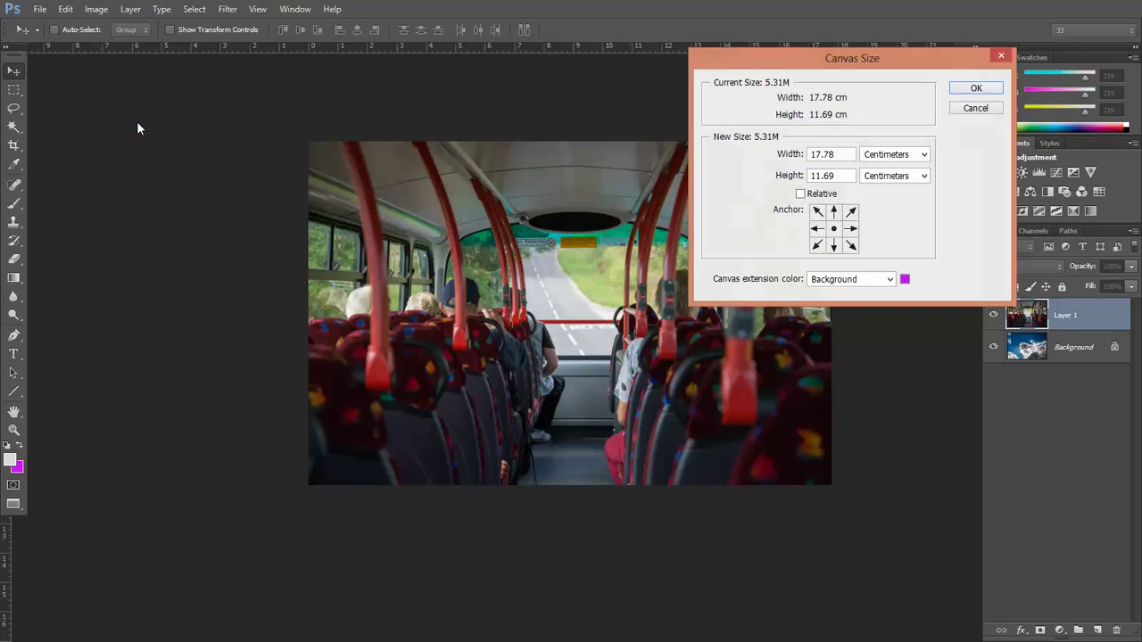
click(801, 194)
double_click(835, 176)
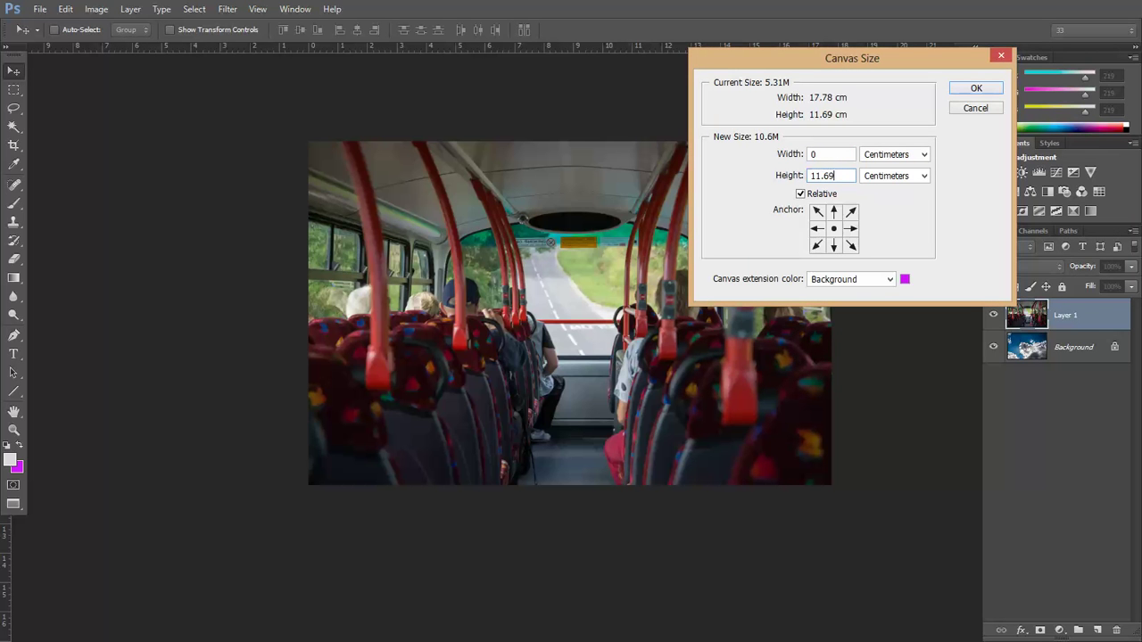
click(976, 90)
Step: Fit the taller canvas in the view and check the background colour setting
key(ctrl+0)
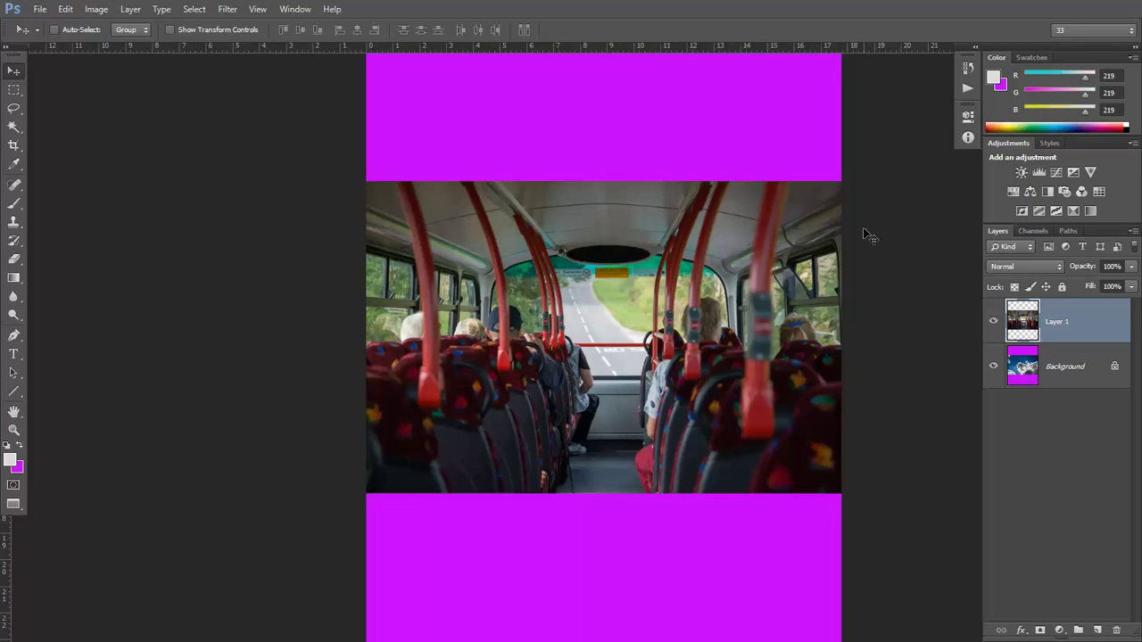
drag(887, 232, 819, 229)
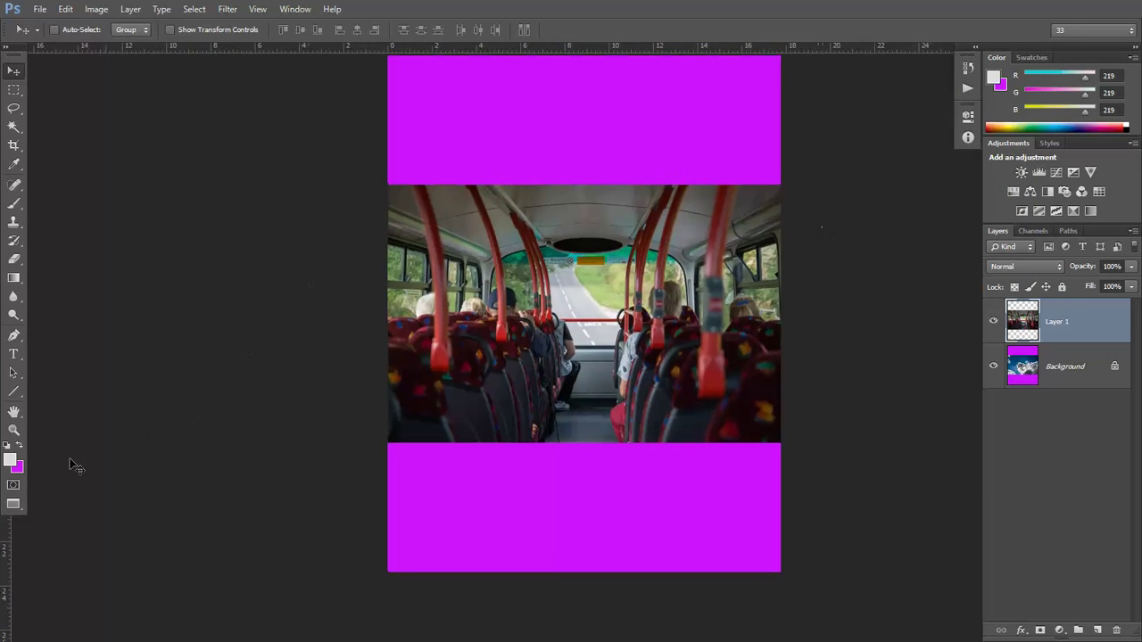
click(18, 467)
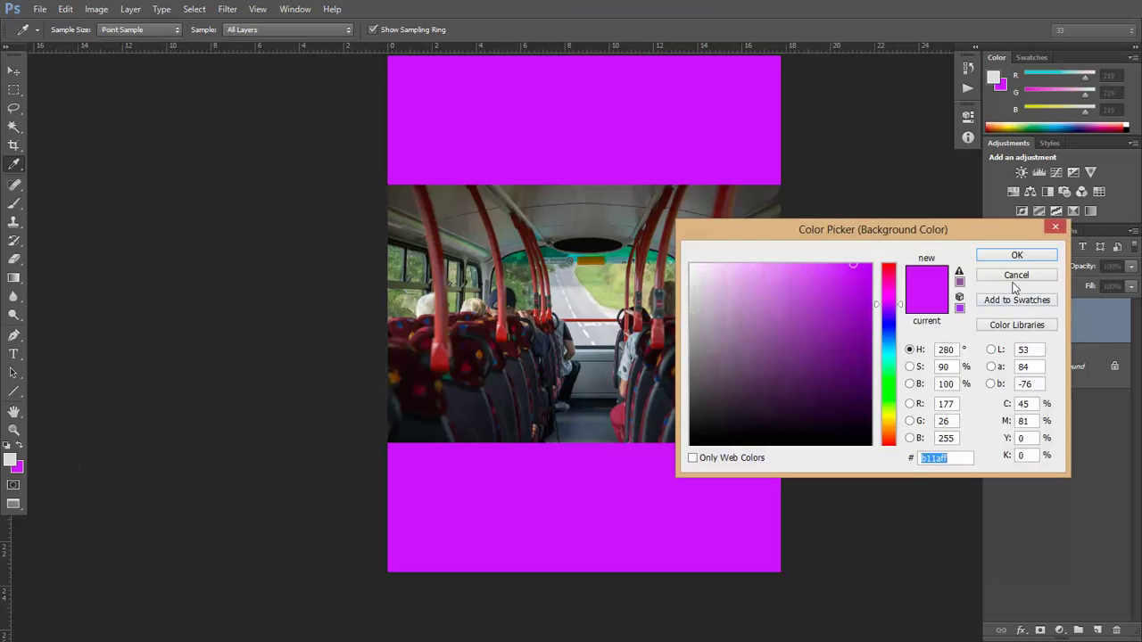
click(1017, 277)
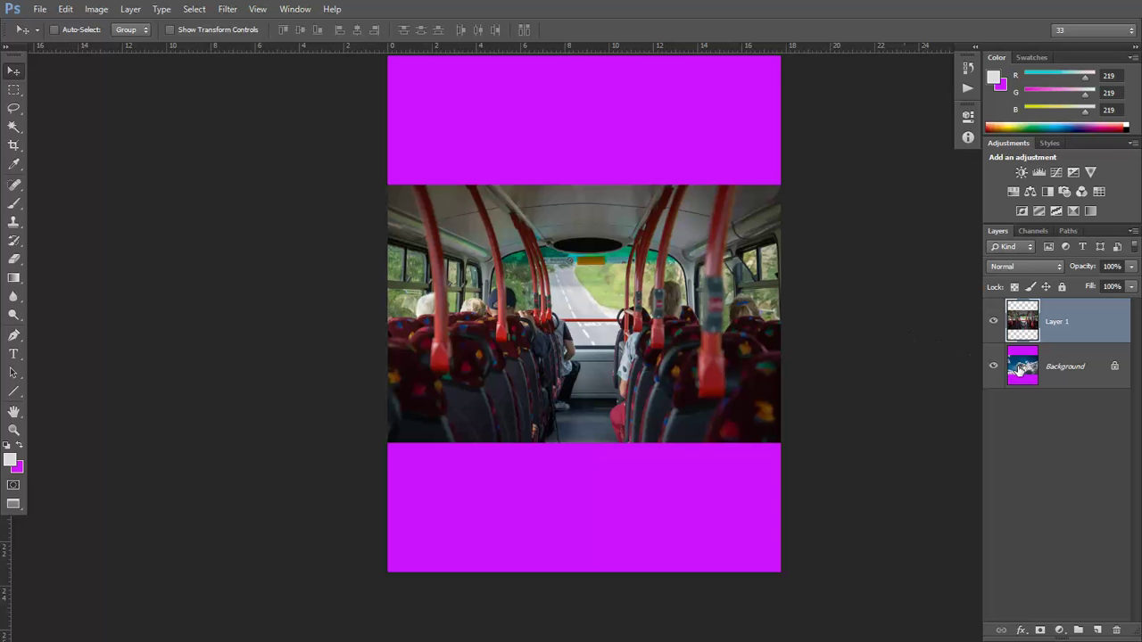
Step: Convert the locked Background into Layer 0 and move the sky down the canvas
click(994, 322)
click(1022, 372)
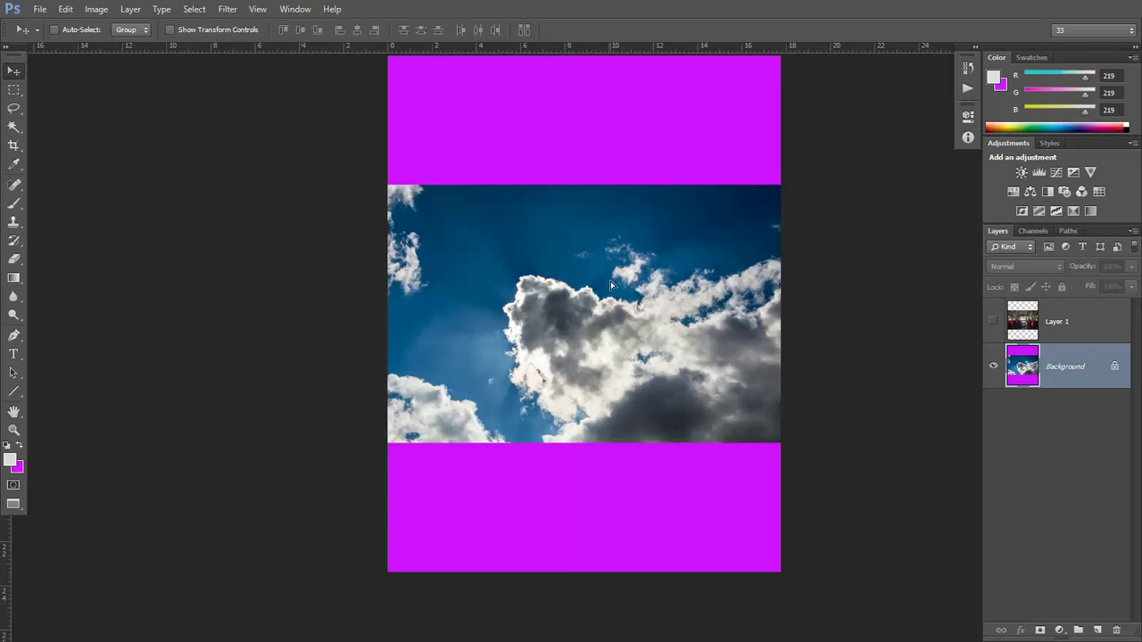
drag(611, 285, 613, 324)
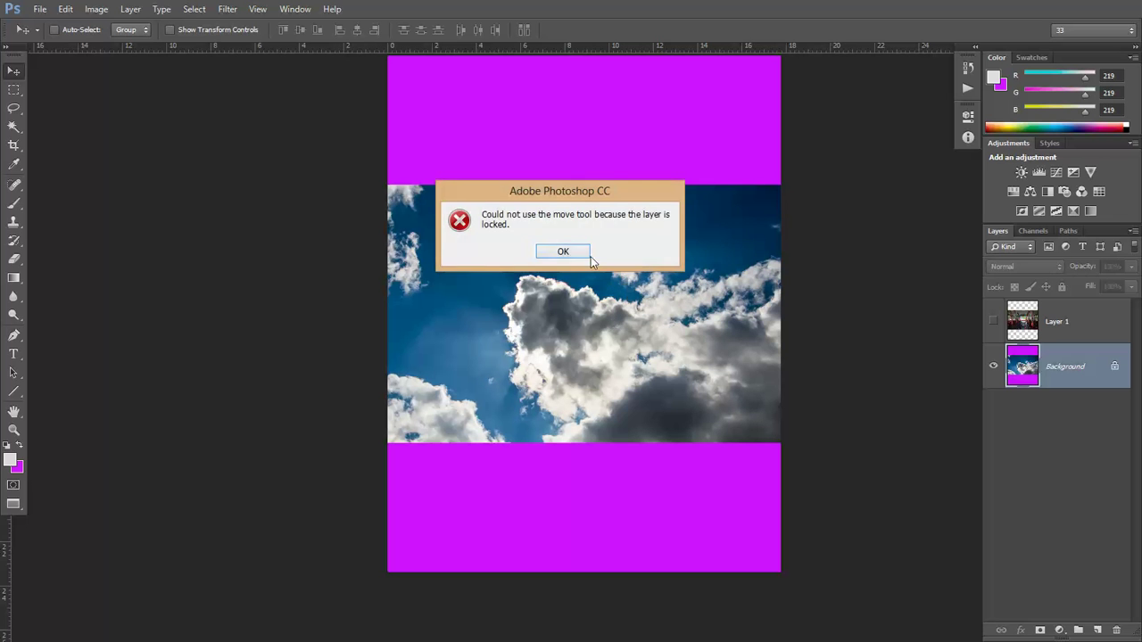
click(574, 250)
drag(595, 425, 598, 431)
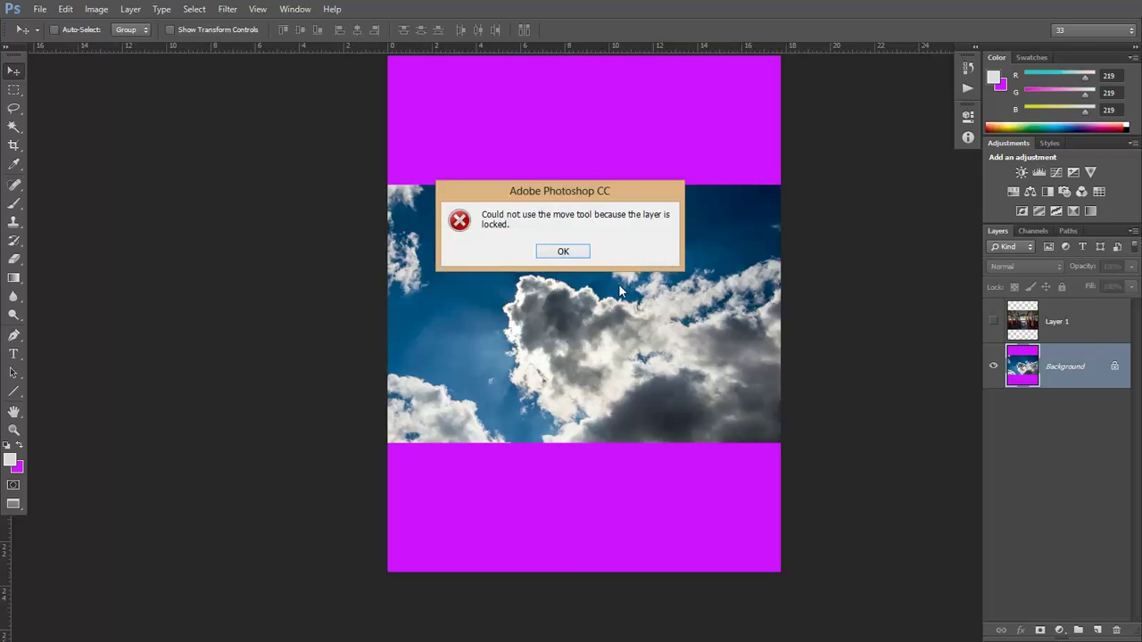
click(563, 252)
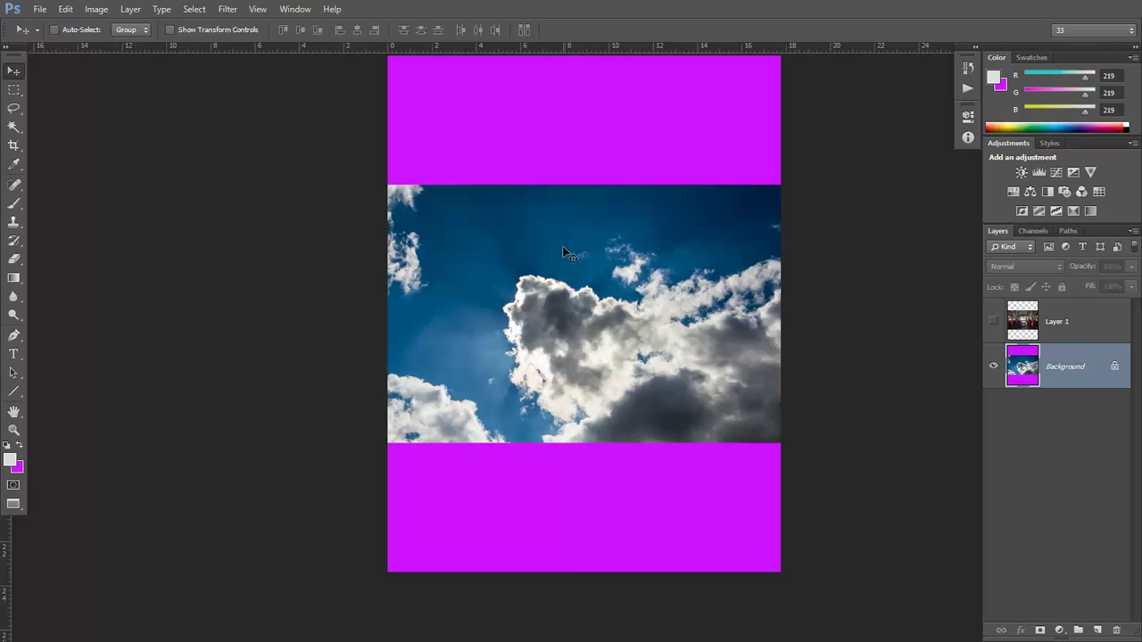
double_click(1057, 374)
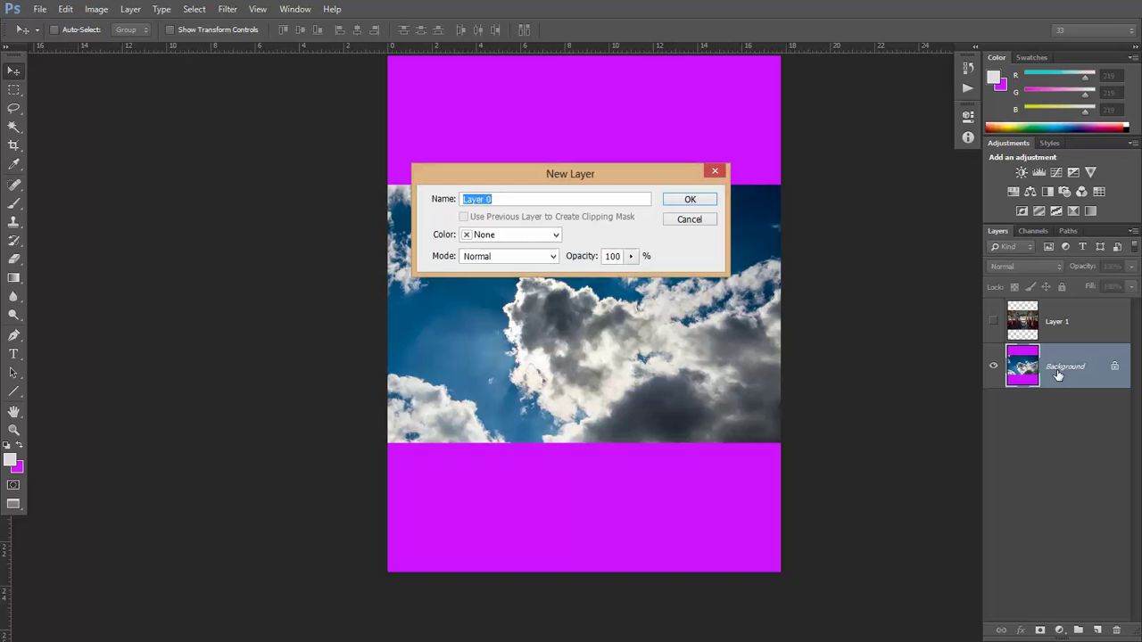
key(Return)
drag(600, 266, 602, 395)
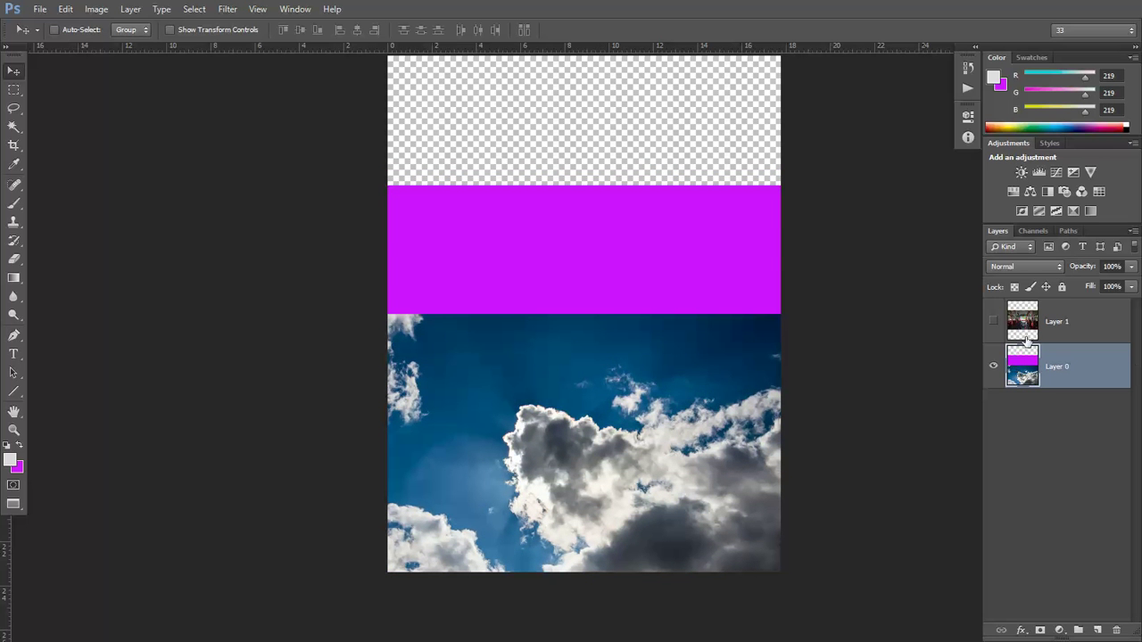
Step: Show the bus layer and move it to the canvas top, directly above the sky
click(993, 321)
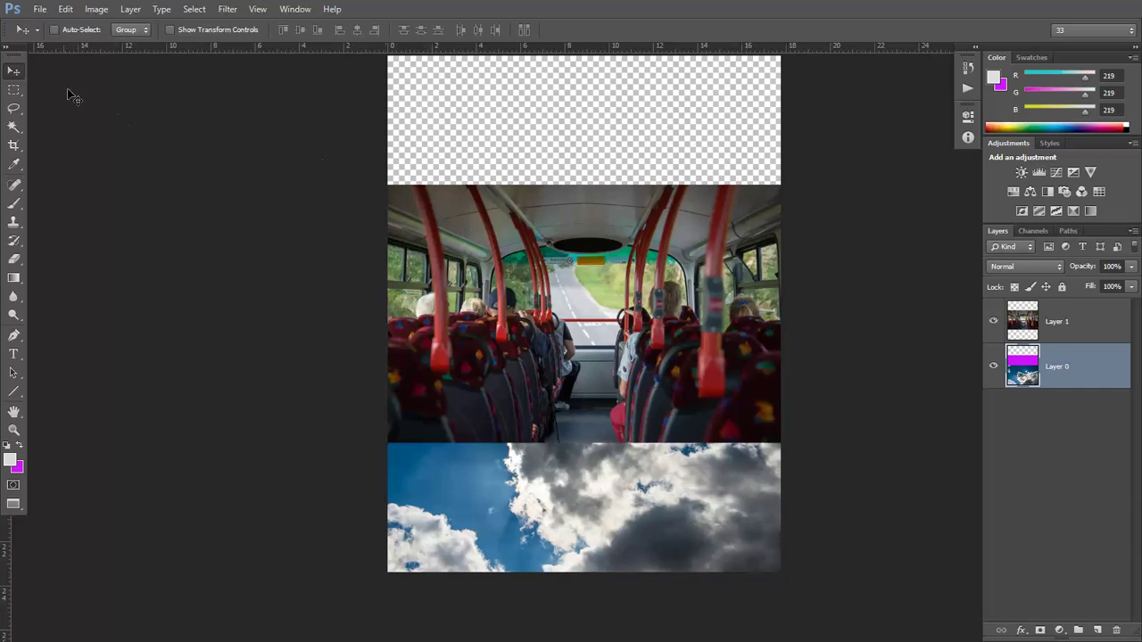
mouse_move(536, 339)
mouse_down()
mouse_move(536, 353)
mouse_move(536, 339)
mouse_up()
click(1088, 323)
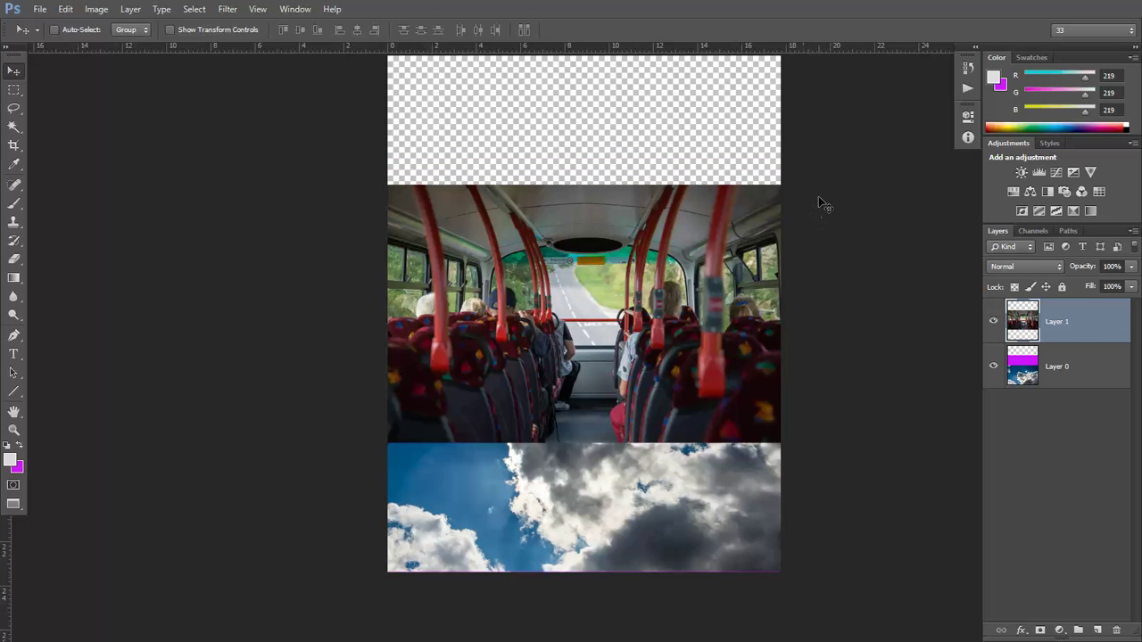
drag(818, 198, 802, 261)
drag(596, 350, 592, 208)
scroll(801, 299, down, 1)
scroll(801, 299, down, 1)
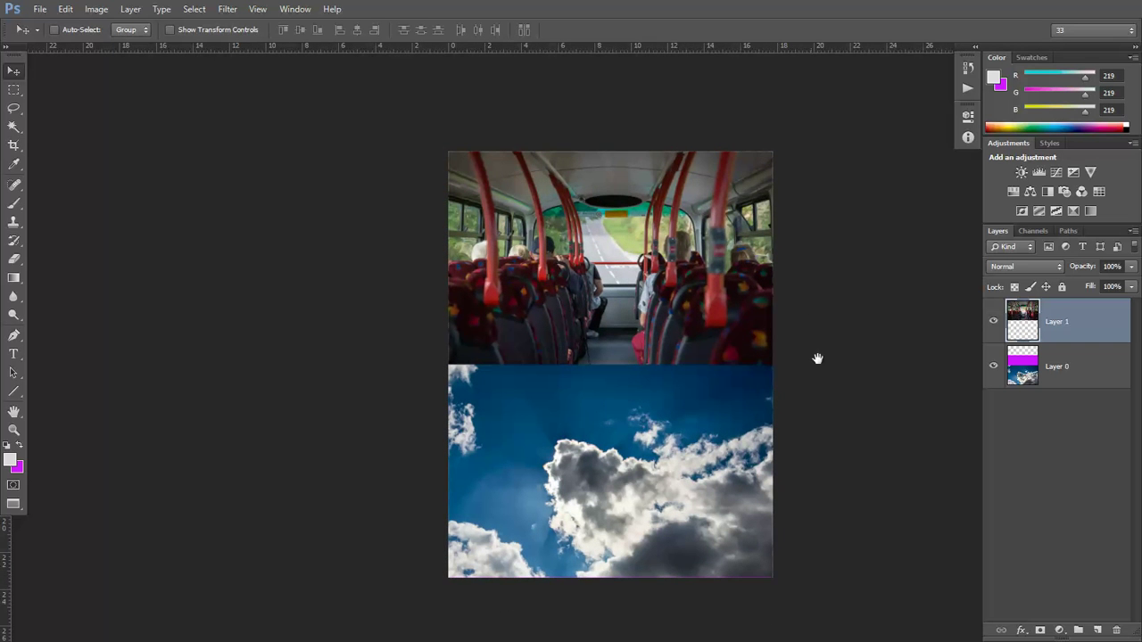
drag(808, 341, 799, 327)
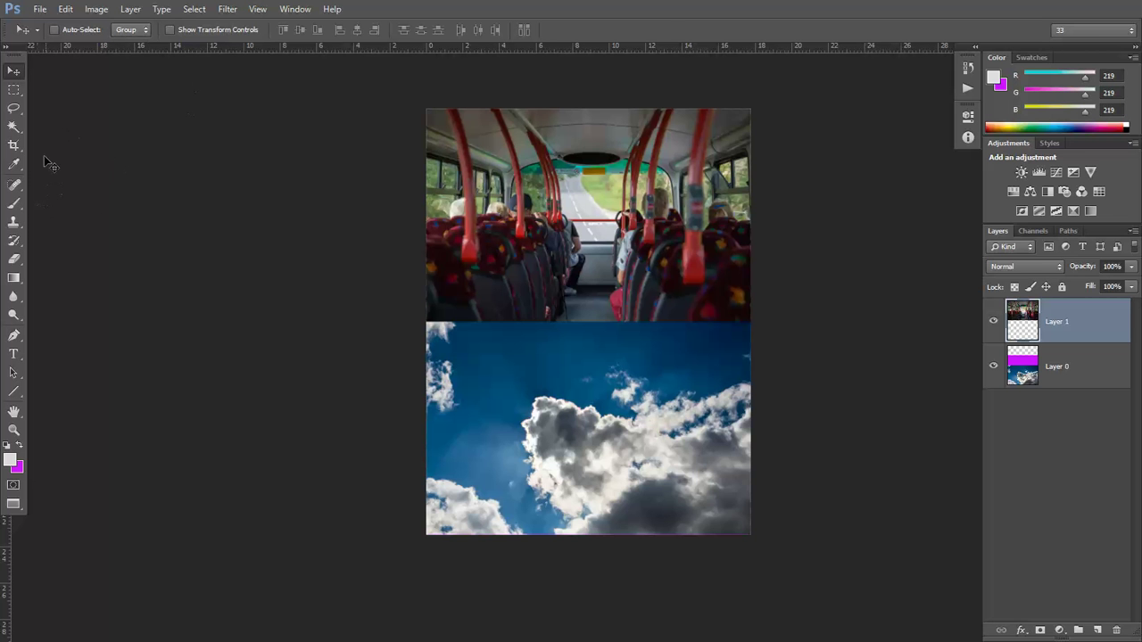
Step: Extend the canvas down and to the right, then move the sky layer beside the bus photo
click(13, 145)
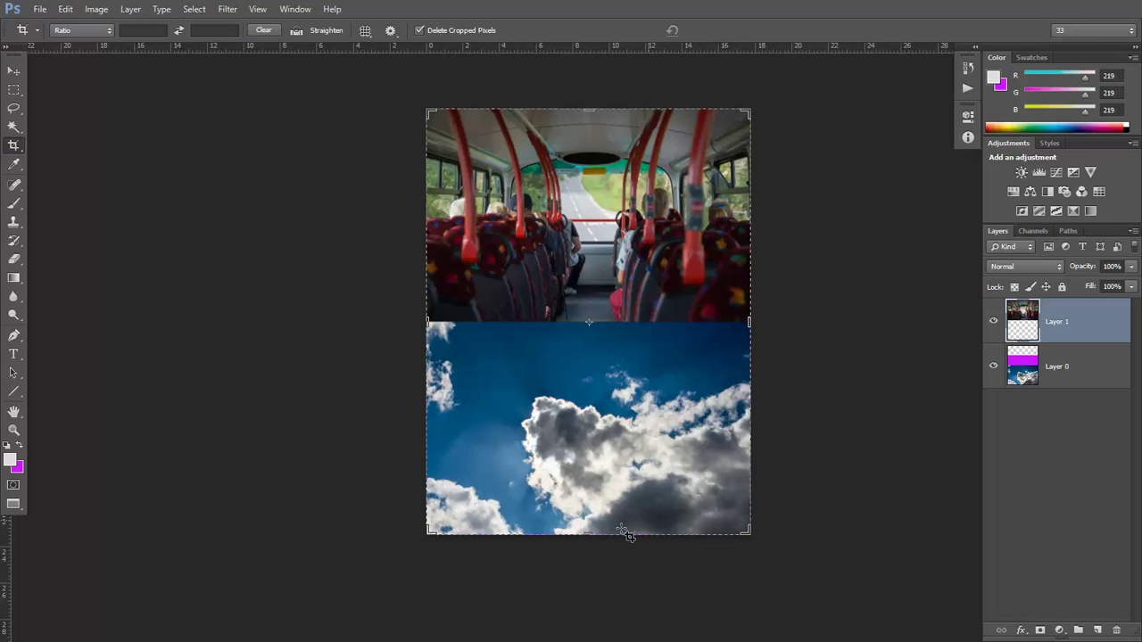
mouse_move(589, 536)
mouse_down()
mouse_move(595, 484)
mouse_move(599, 535)
mouse_up()
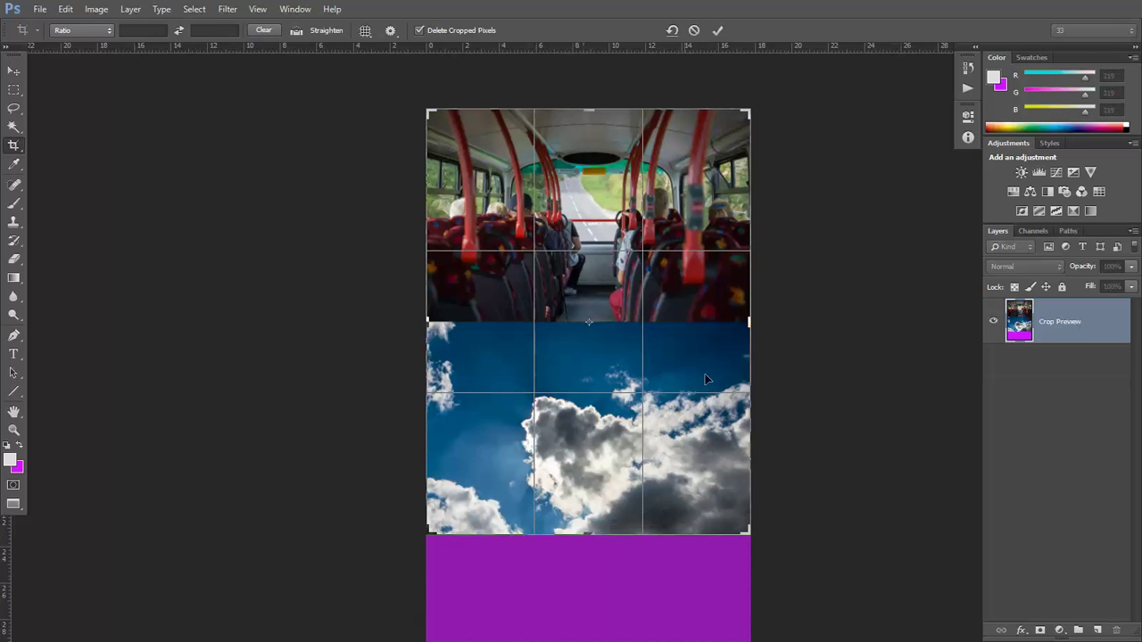
drag(749, 322, 910, 317)
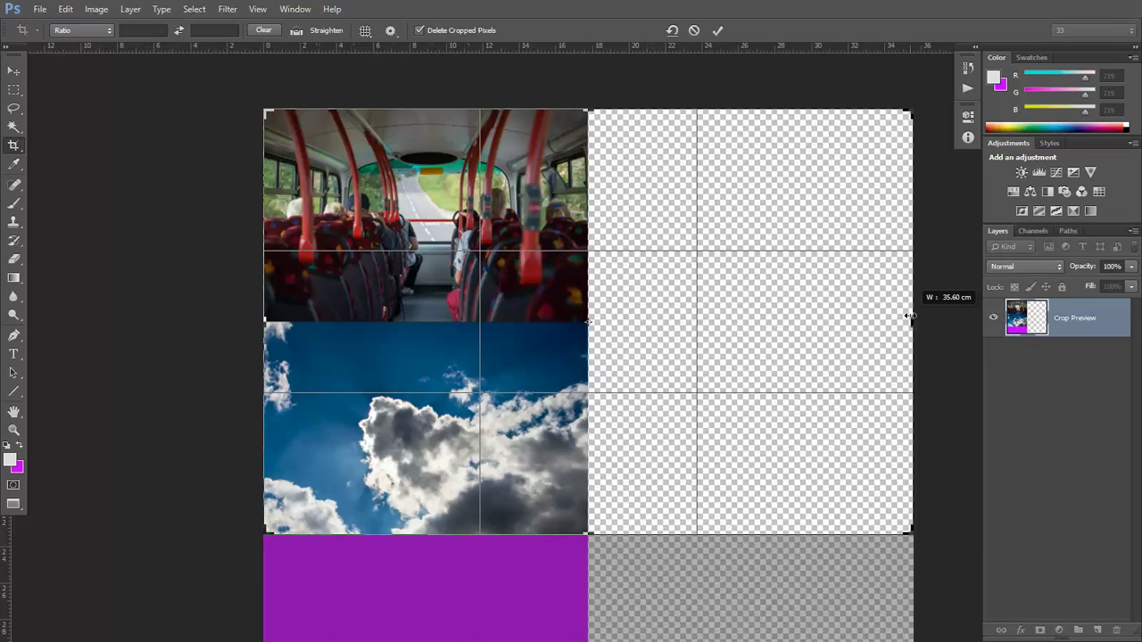
click(15, 75)
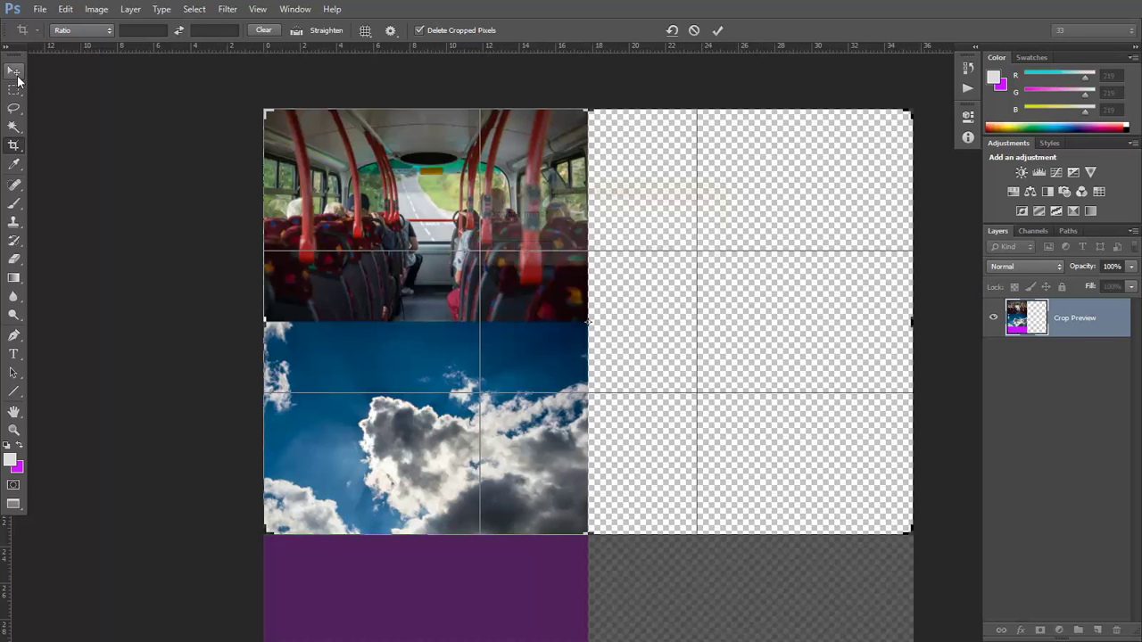
click(517, 253)
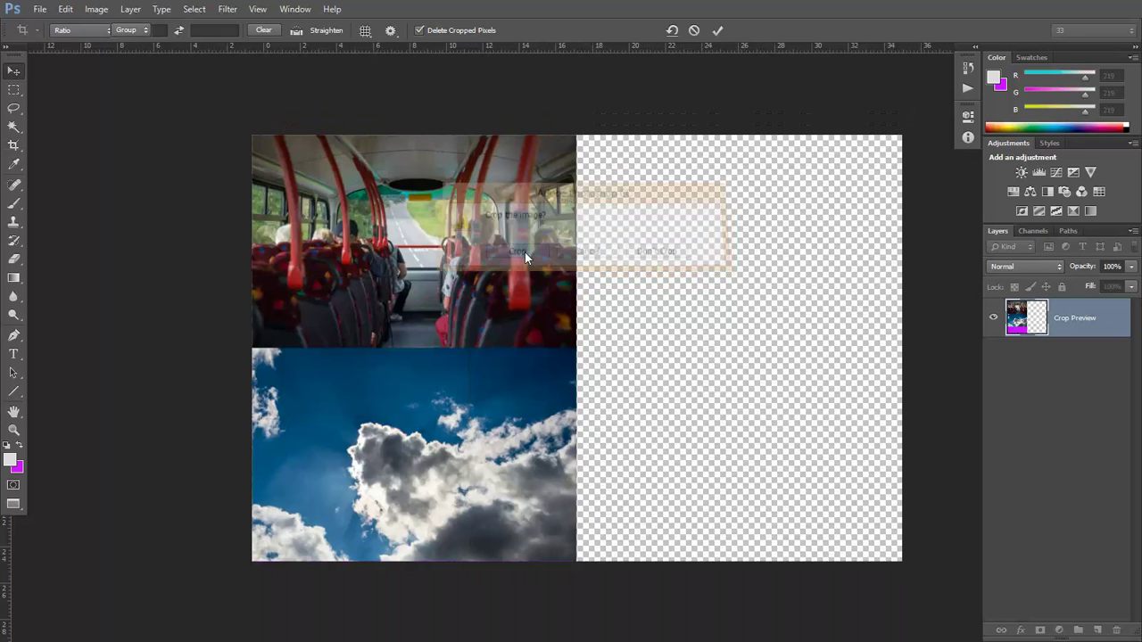
click(1010, 351)
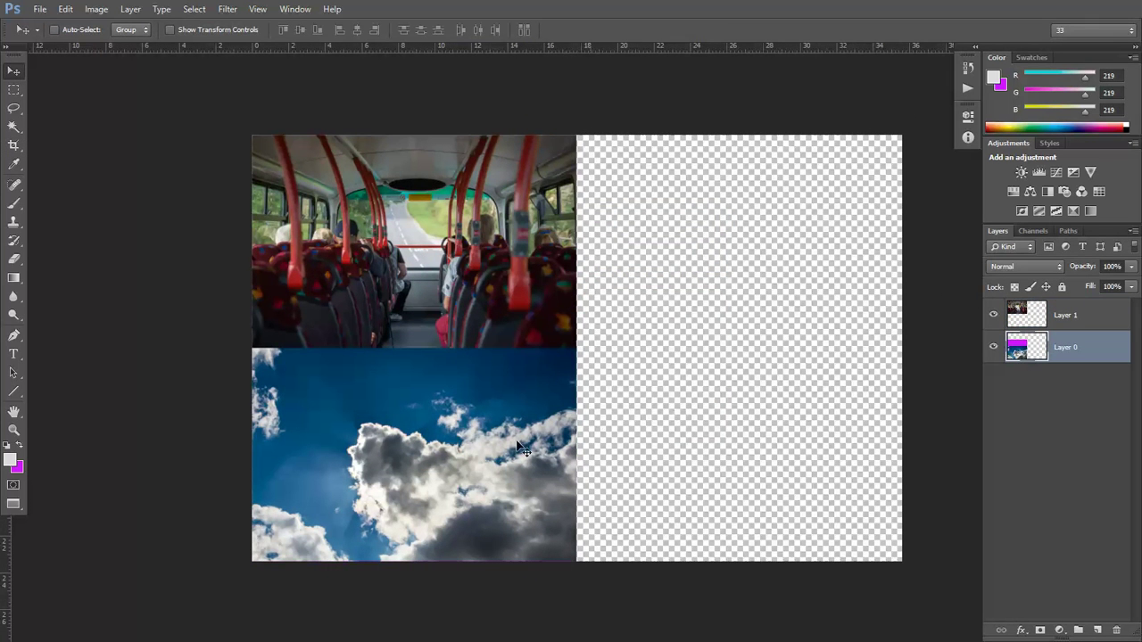
drag(375, 443, 704, 234)
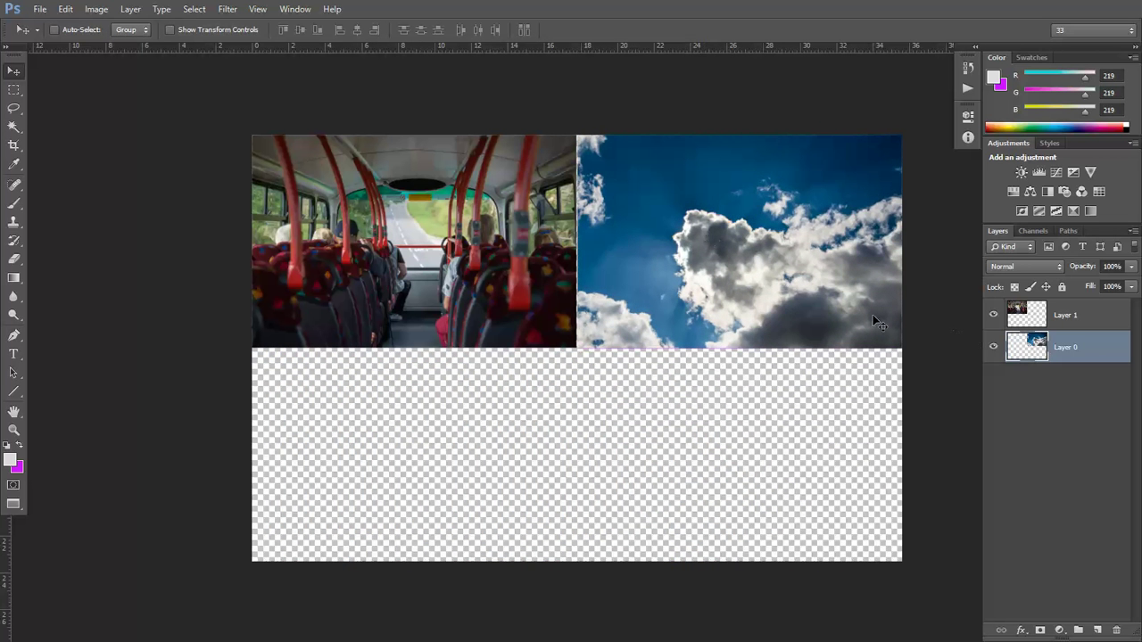
Step: Nudge the sky layer left so it butts against the bus photo
scroll(607, 212, up, 8)
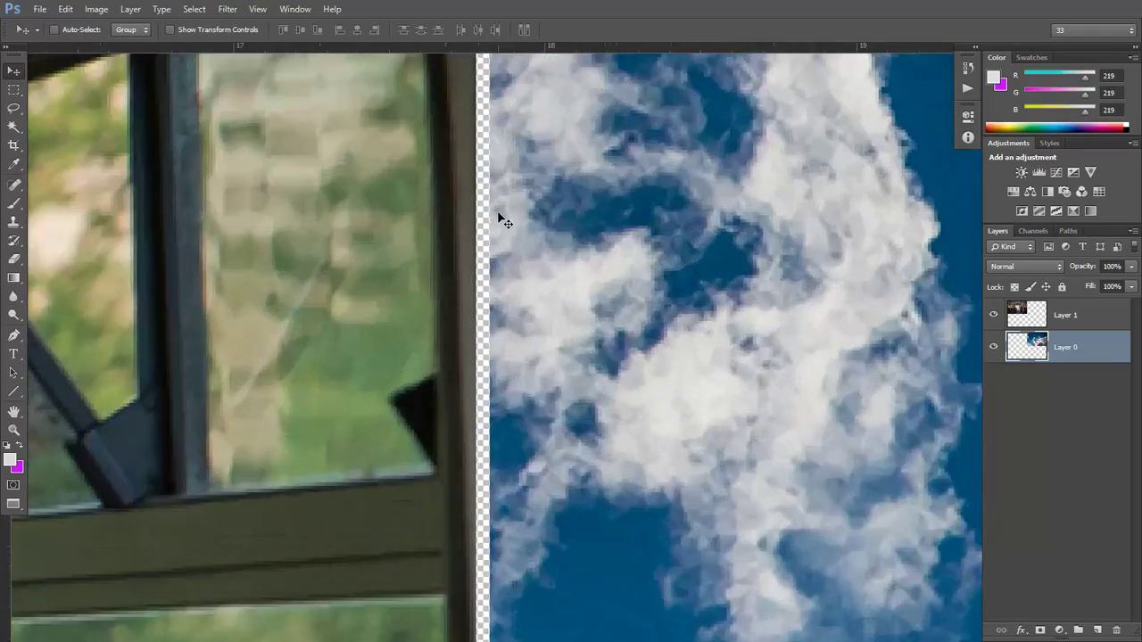
scroll(500, 217, up, 3)
drag(536, 244, 520, 247)
scroll(517, 243, down, 10)
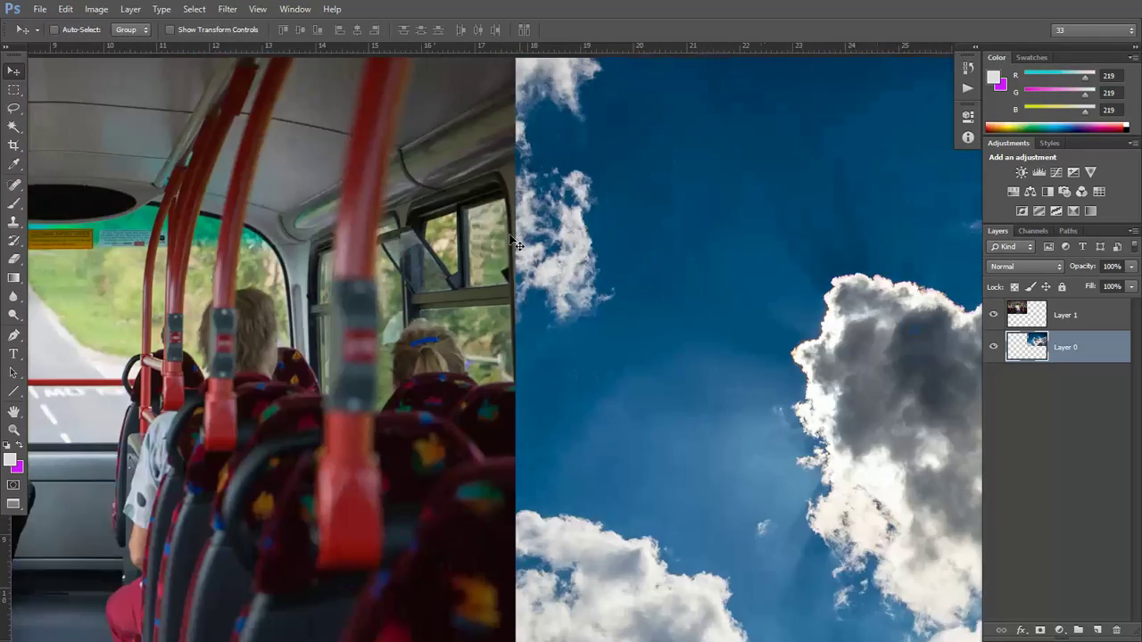
scroll(509, 237, down, 3)
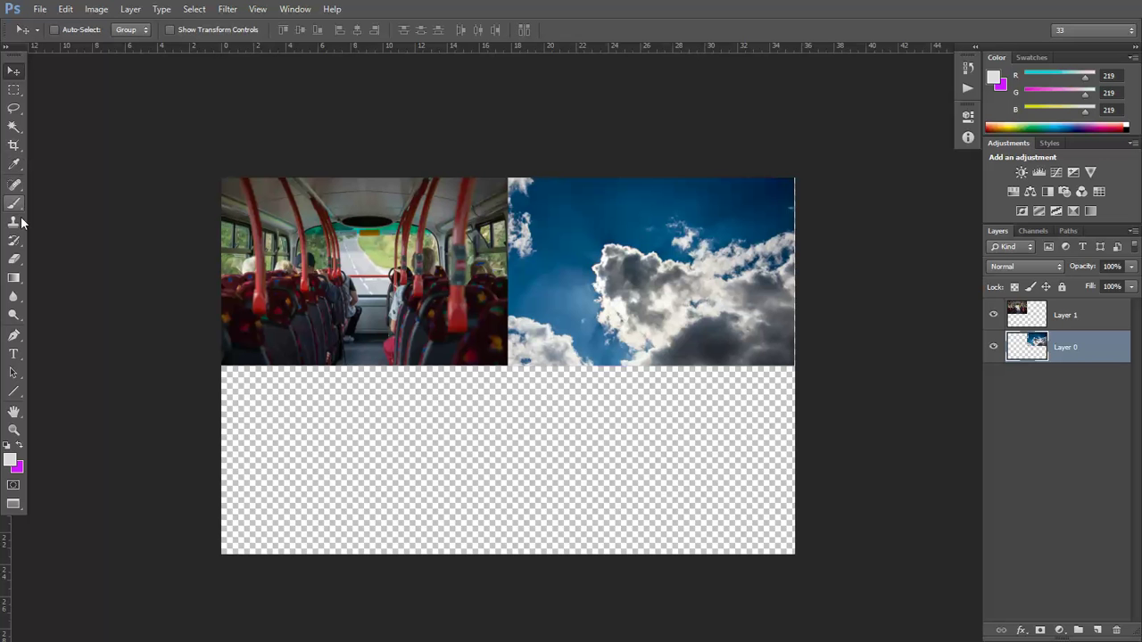
Step: Crop off the empty bottom and right edges so only the two photos remain
click(18, 148)
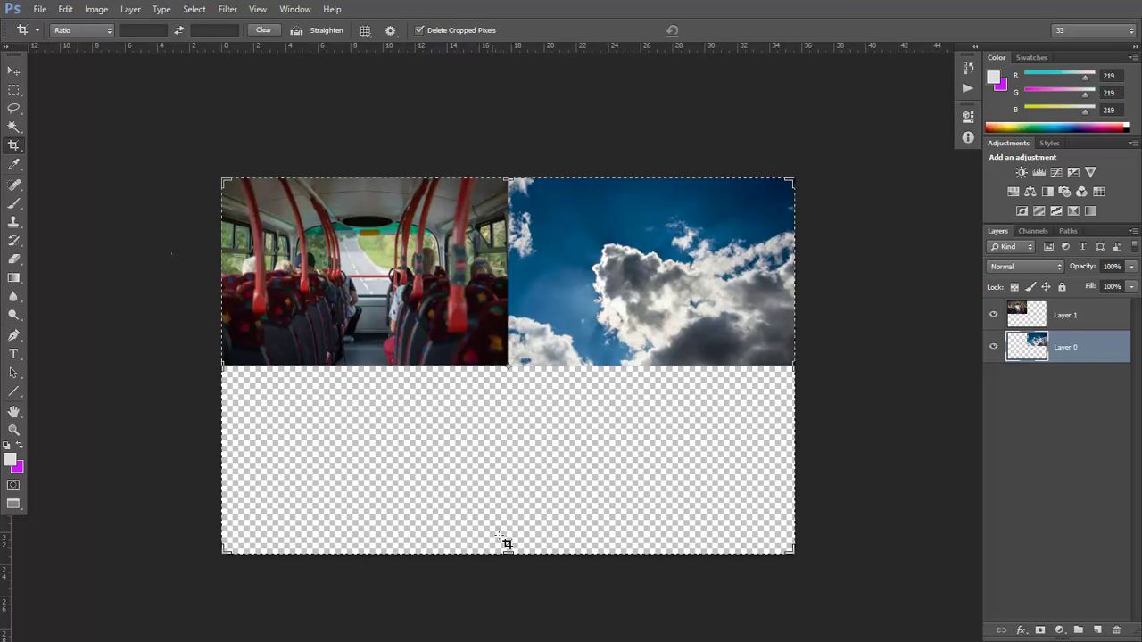
drag(506, 554, 500, 459)
key(ctrl+plus)
key(ctrl+plus)
key(ctrl+plus)
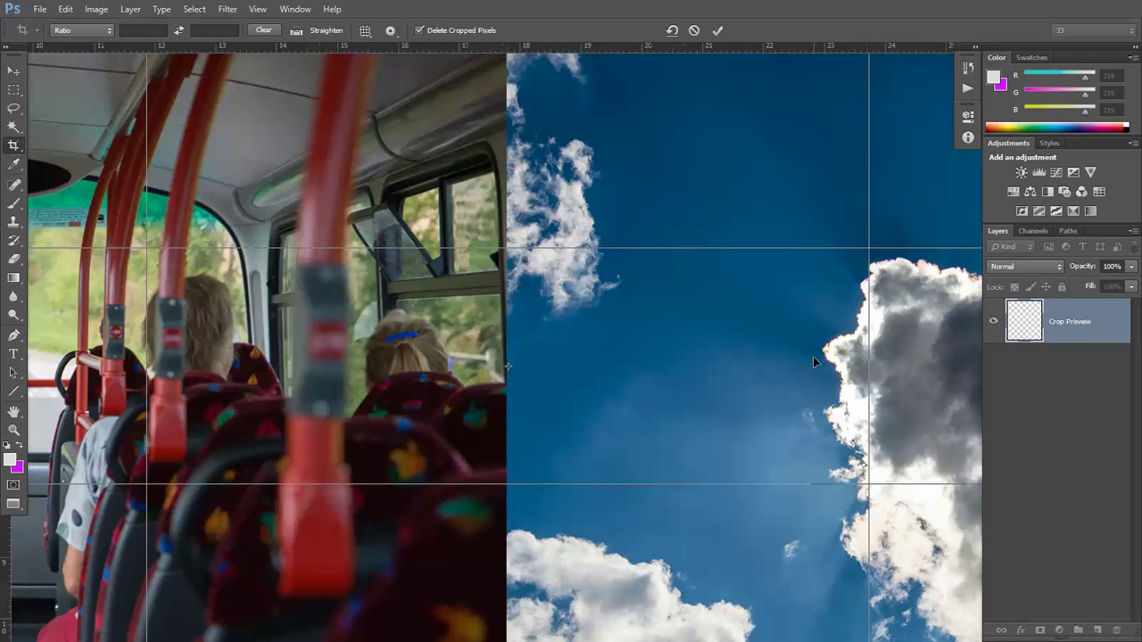
drag(812, 356, 686, 308)
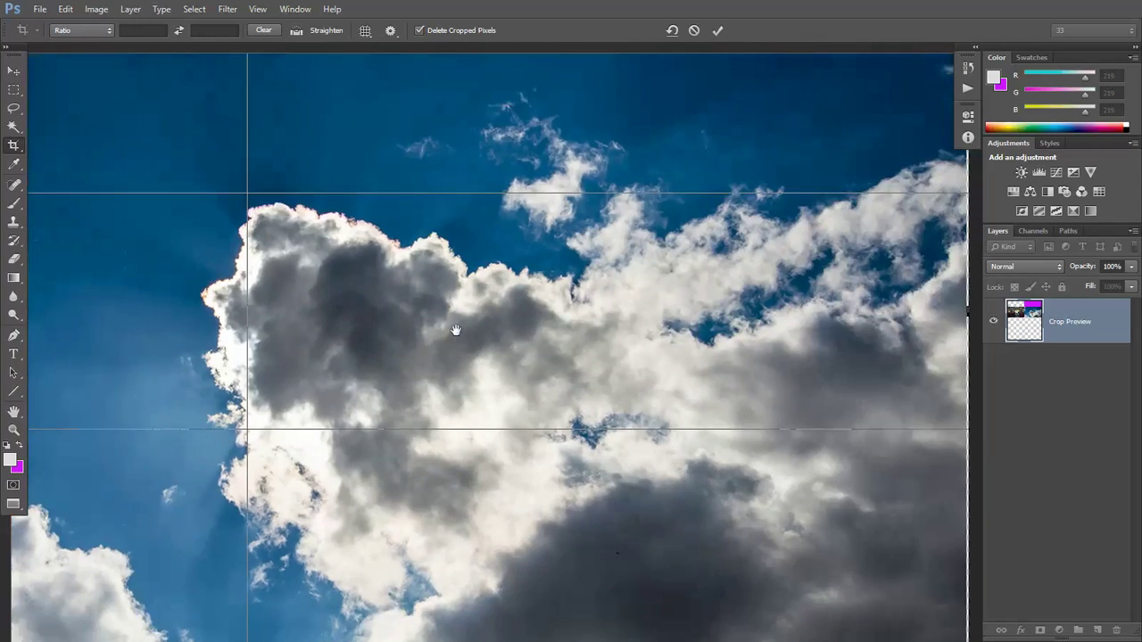
scroll(719, 298, up, 3)
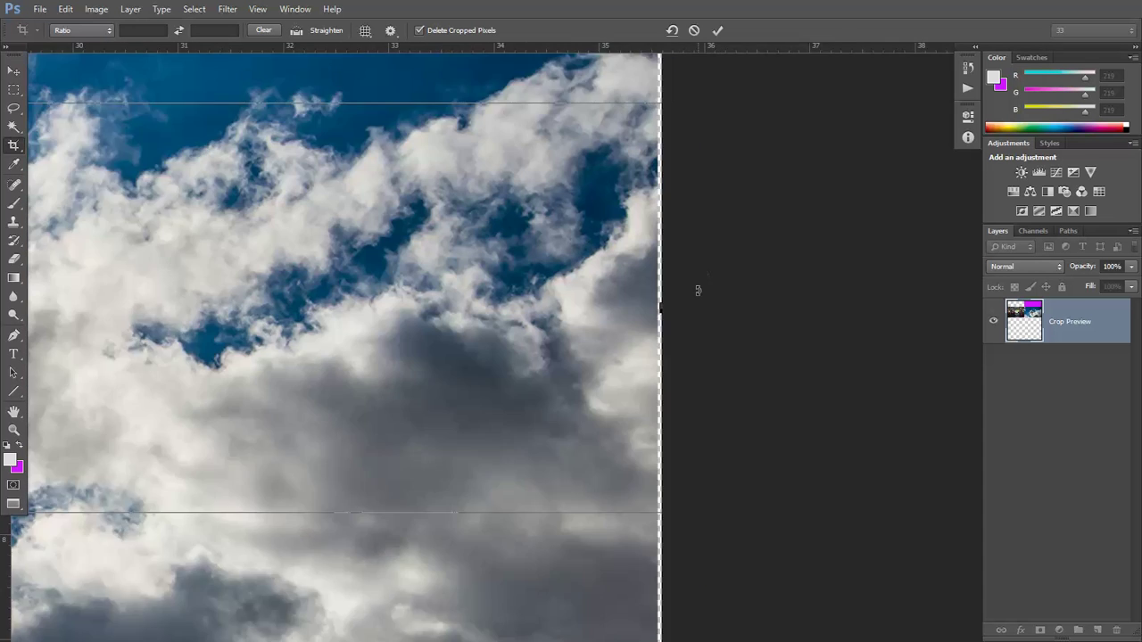
scroll(694, 291, up, 1)
scroll(686, 292, up, 1)
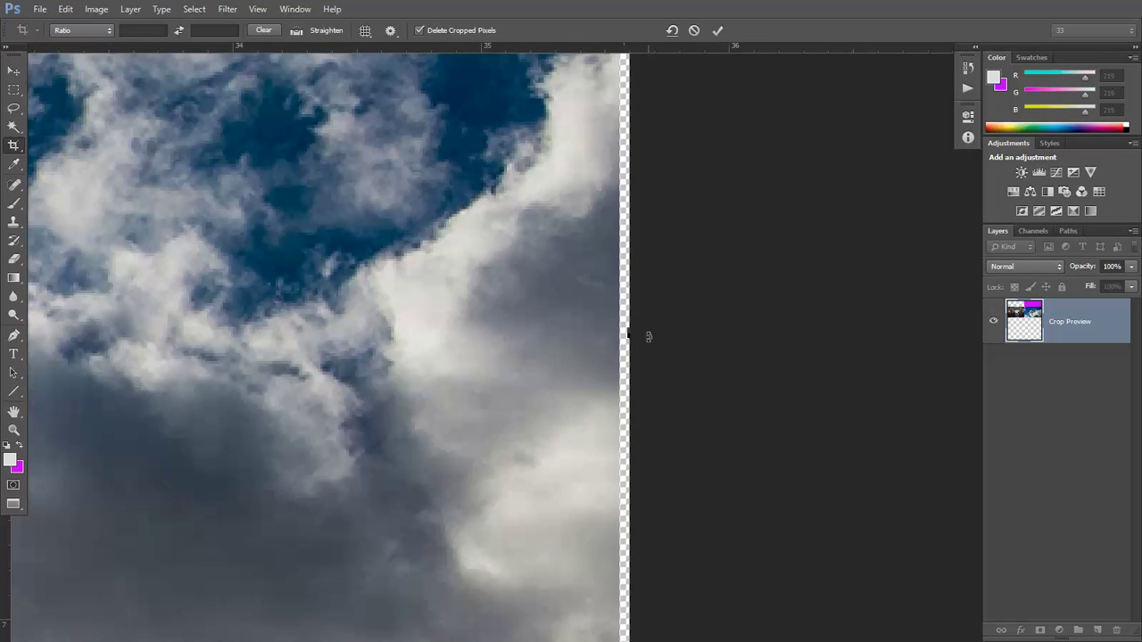
scroll(648, 336, up, 2)
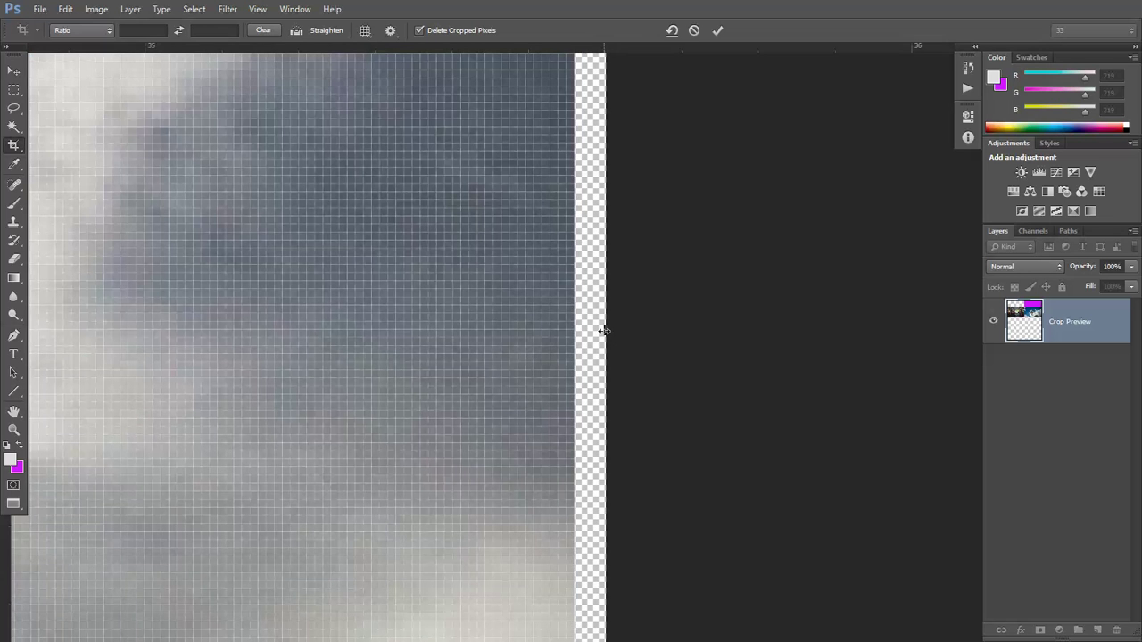
drag(604, 331, 589, 327)
scroll(576, 323, down, 5)
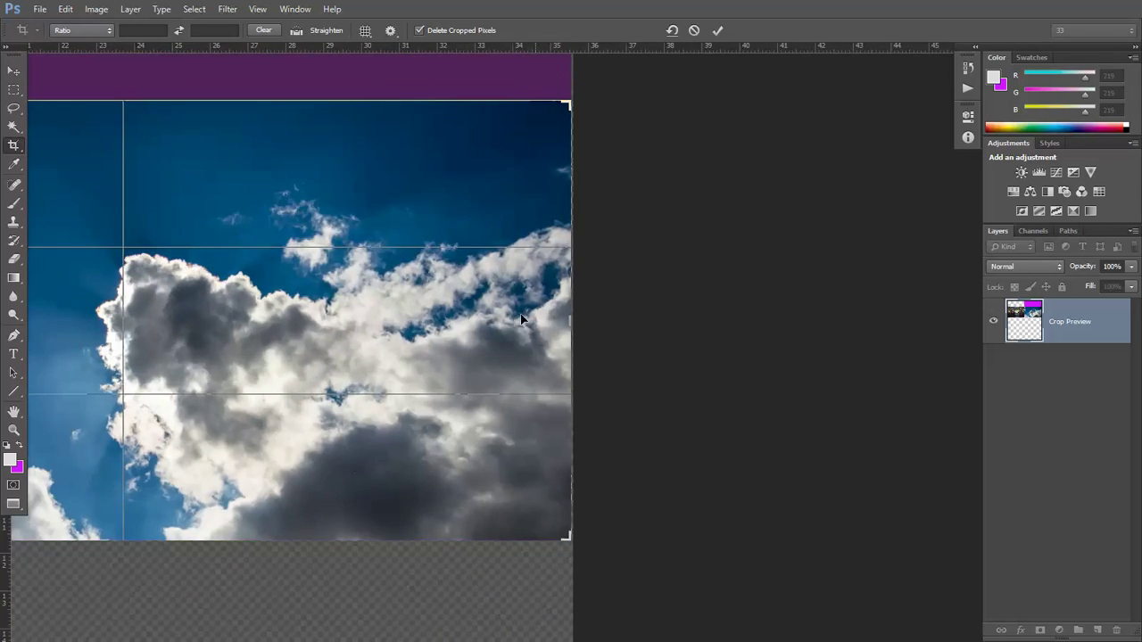
scroll(520, 317, down, 3)
key(Return)
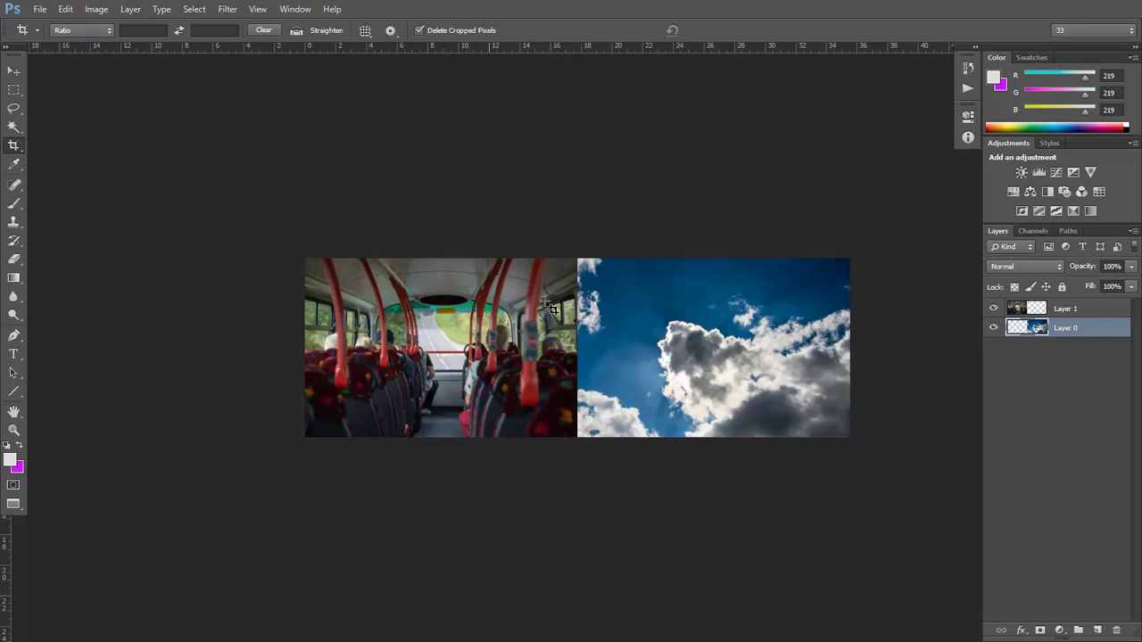
scroll(682, 349, up, 2)
scroll(682, 350, up, 1)
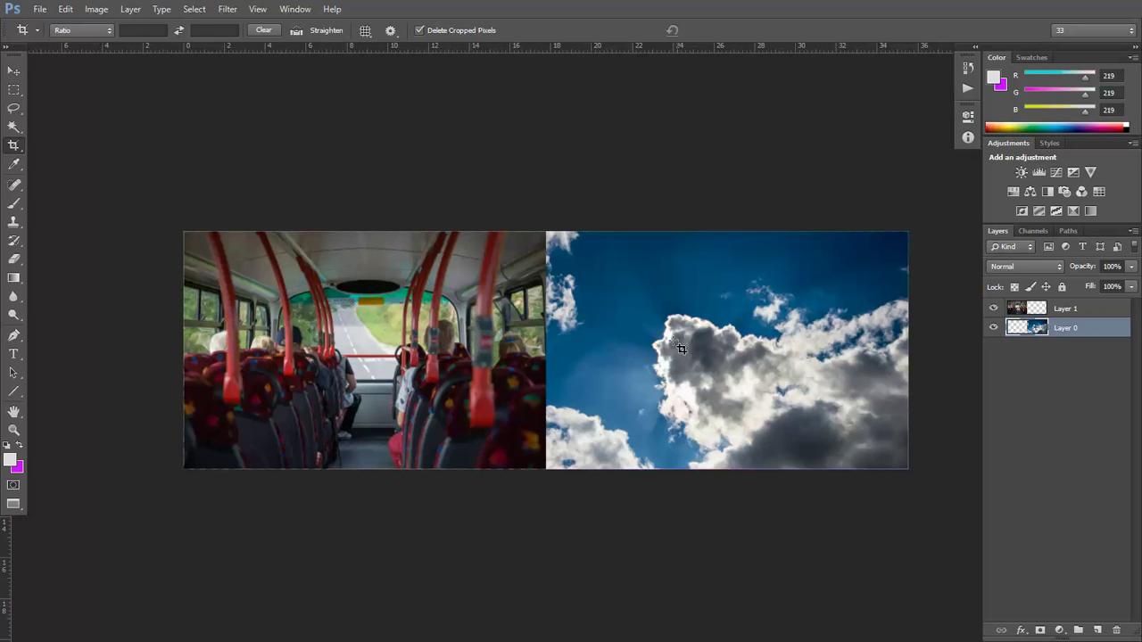
scroll(680, 348, up, 1)
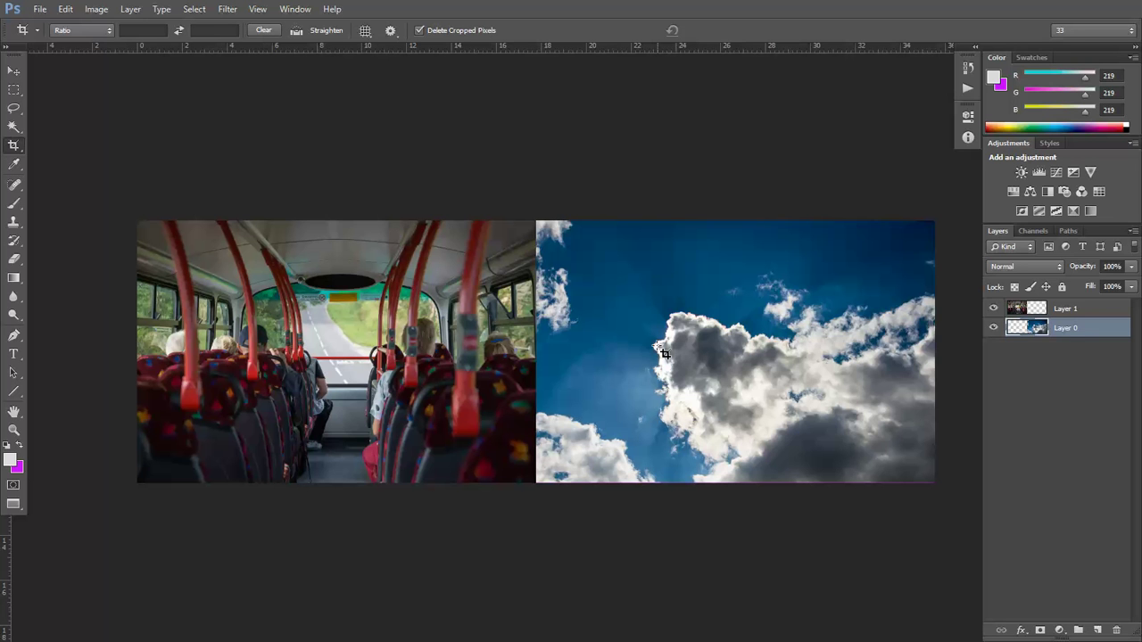
Step: Slide the sky photo (Layer 0) left under the bus photo, checking it by toggling Layer 1
click(13, 71)
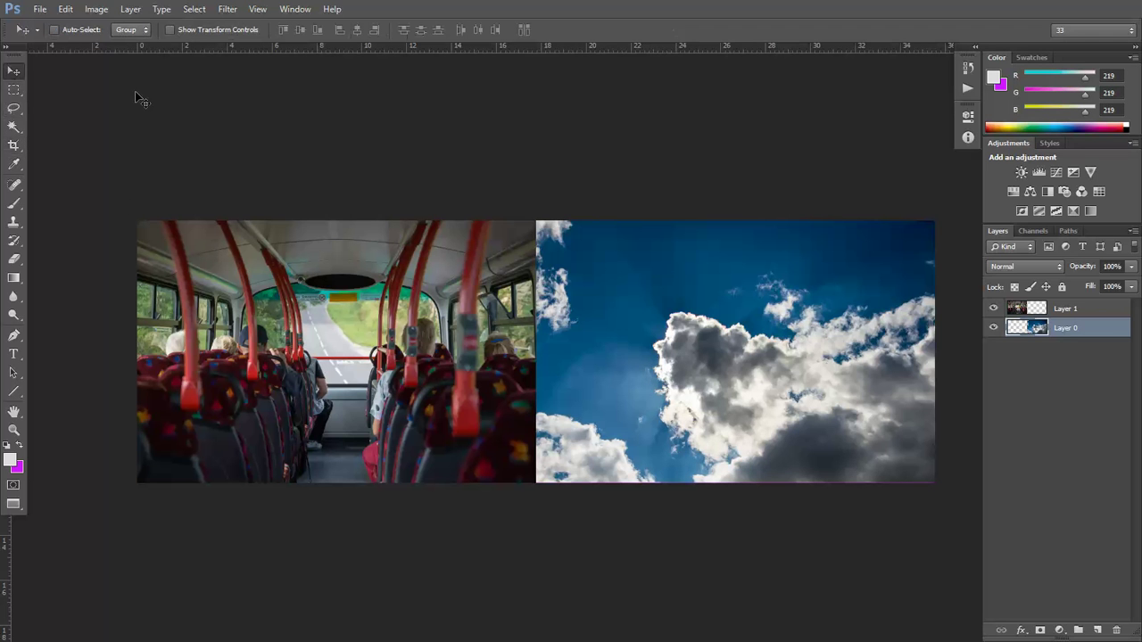
drag(781, 360, 615, 354)
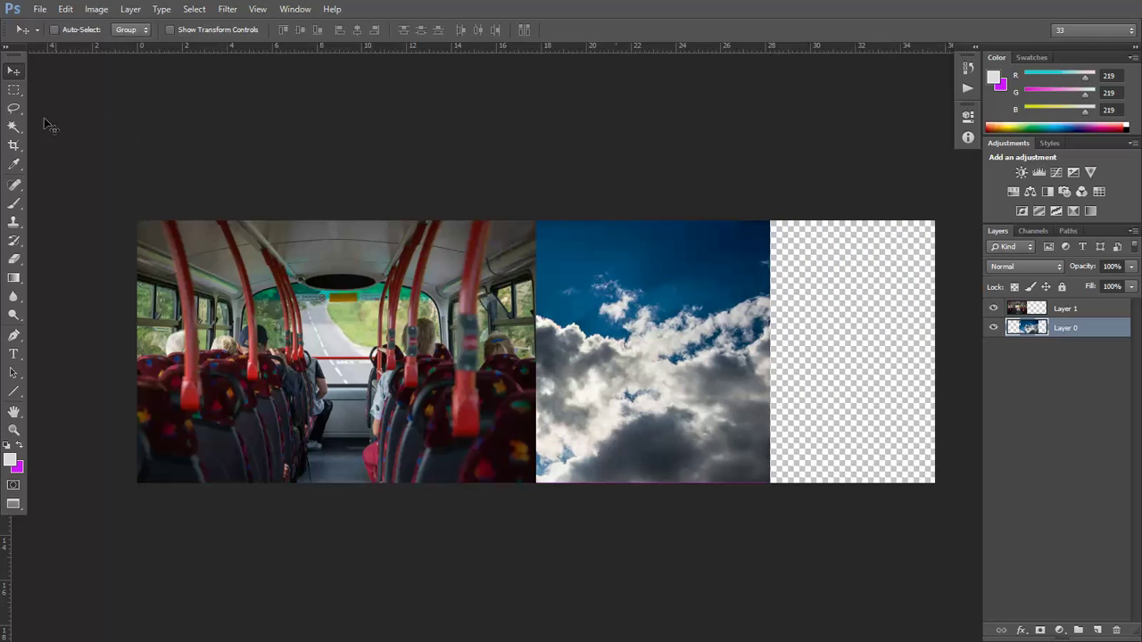
click(994, 308)
click(994, 307)
Step: Crop away the empty transparent strip on the canvas's right side
click(13, 145)
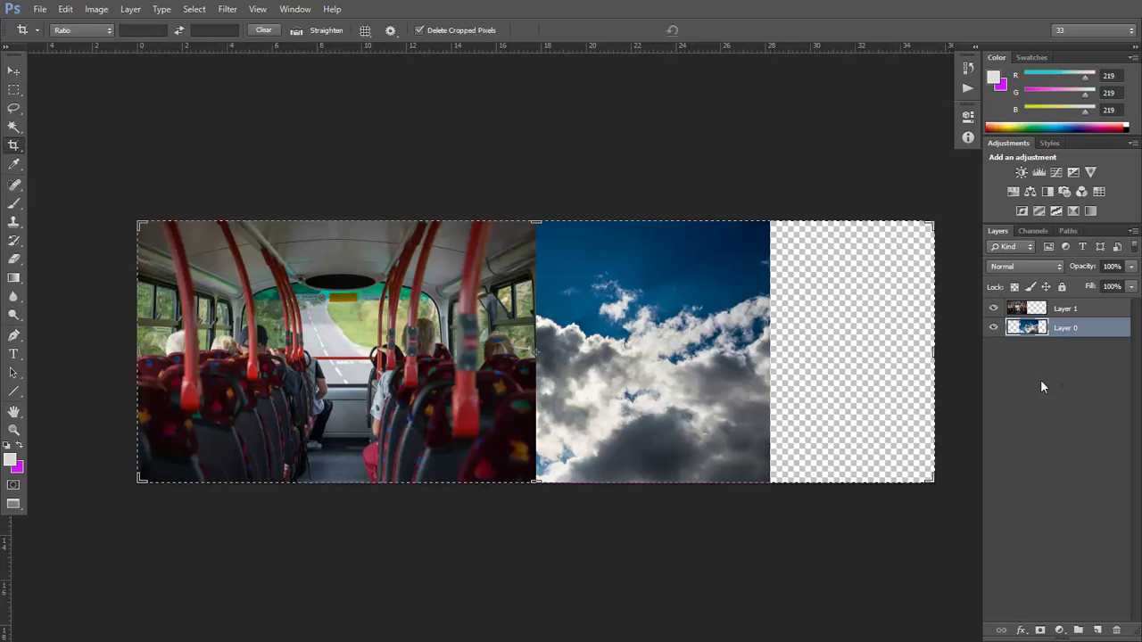
drag(934, 351, 853, 355)
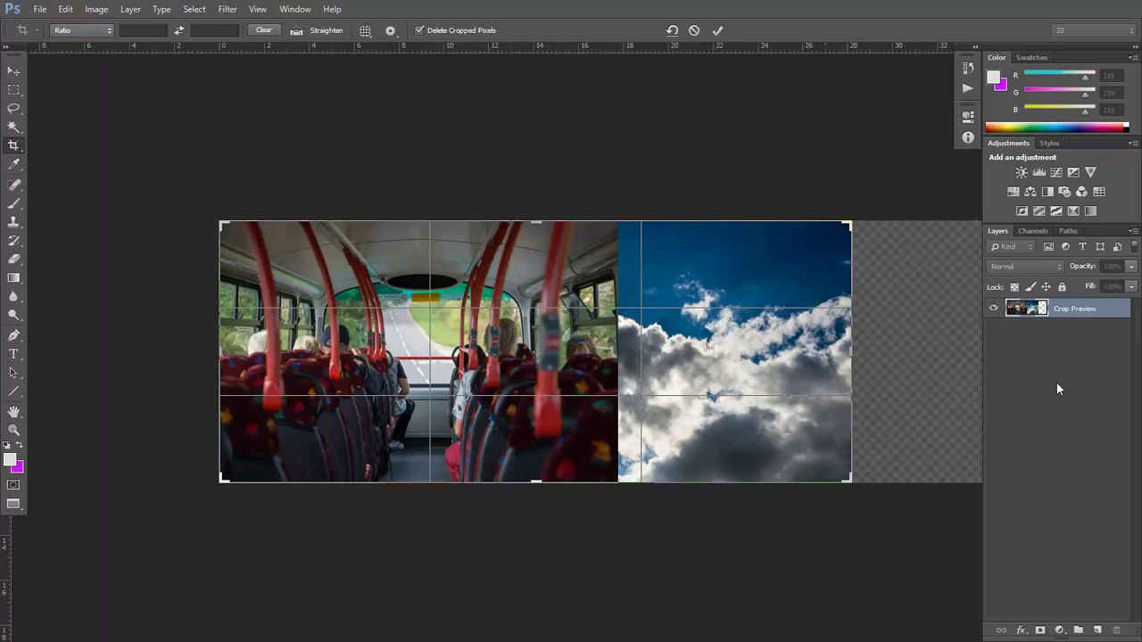
key(Return)
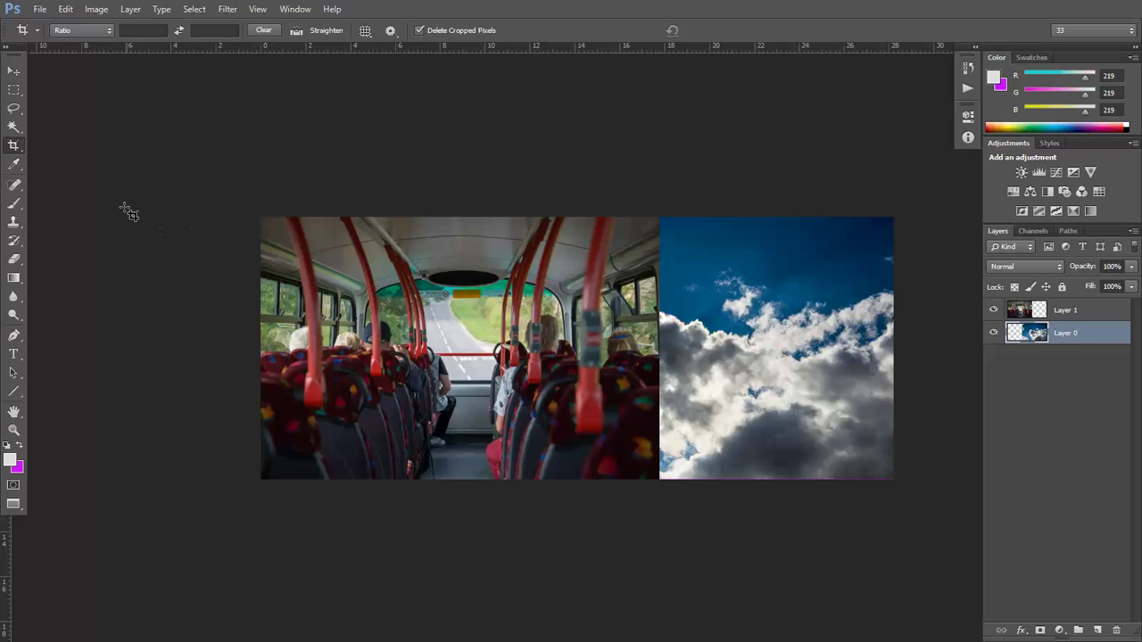
Step: Lasso a curve down the bus photo's right edge, then add the strip along the sky seam
click(14, 110)
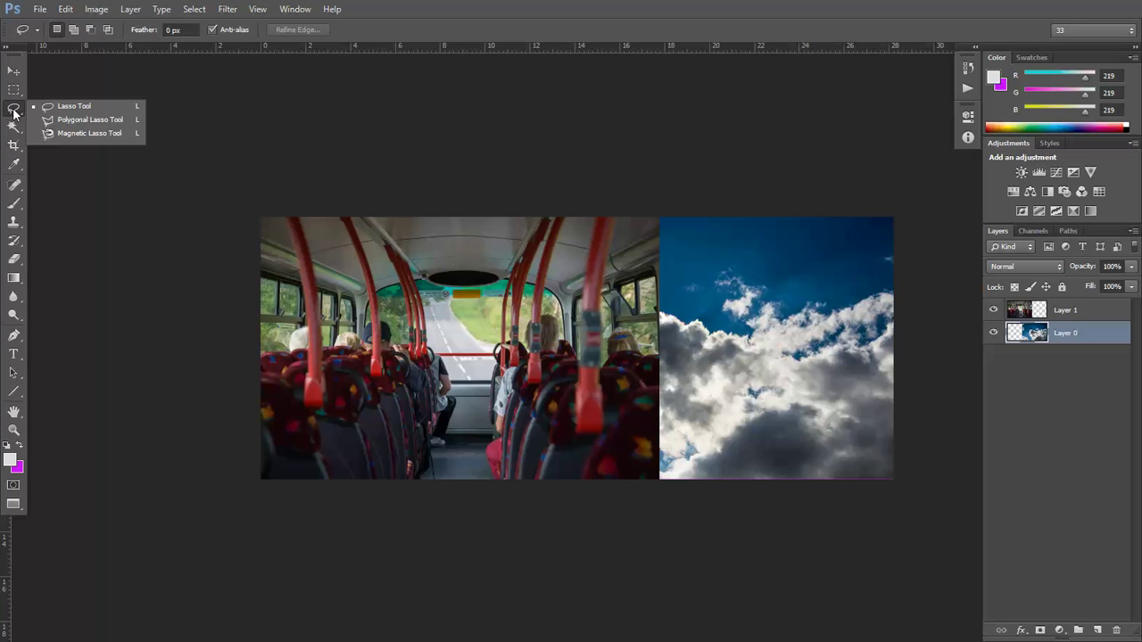
click(54, 108)
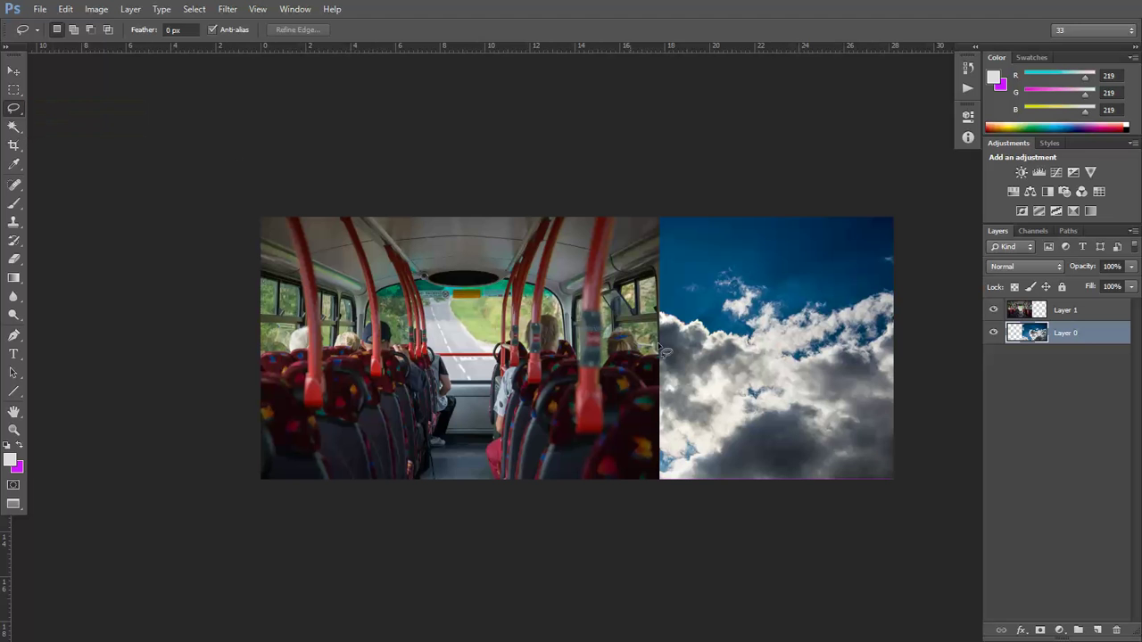
scroll(667, 352, up, 2)
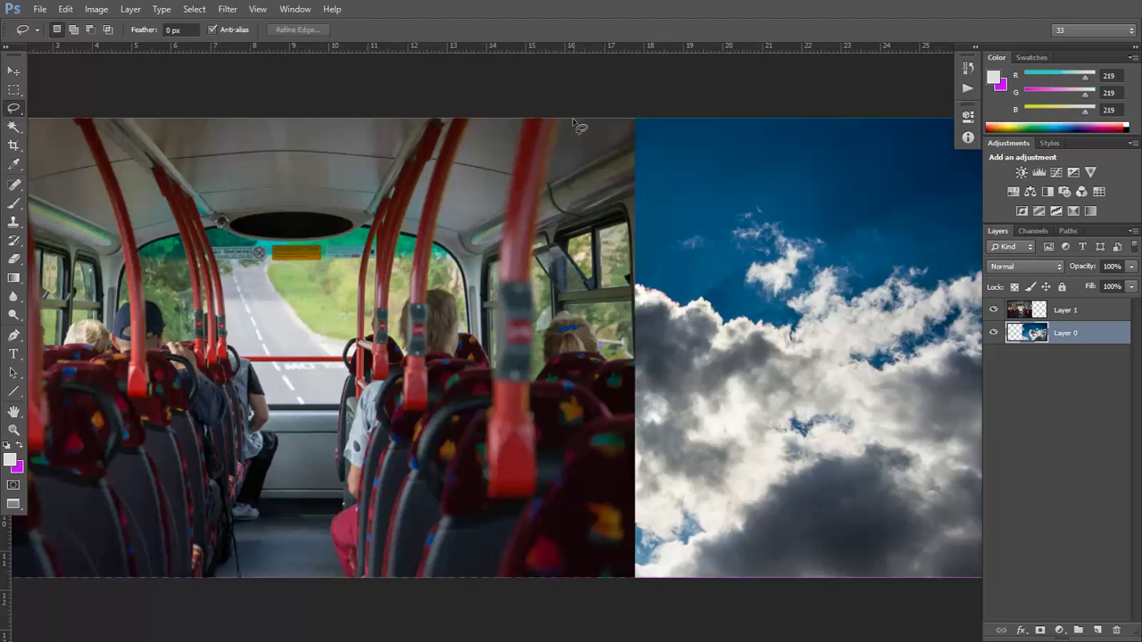
mouse_move(564, 120)
mouse_down()
mouse_move(537, 261)
mouse_move(545, 473)
mouse_move(567, 424)
mouse_move(615, 410)
mouse_up()
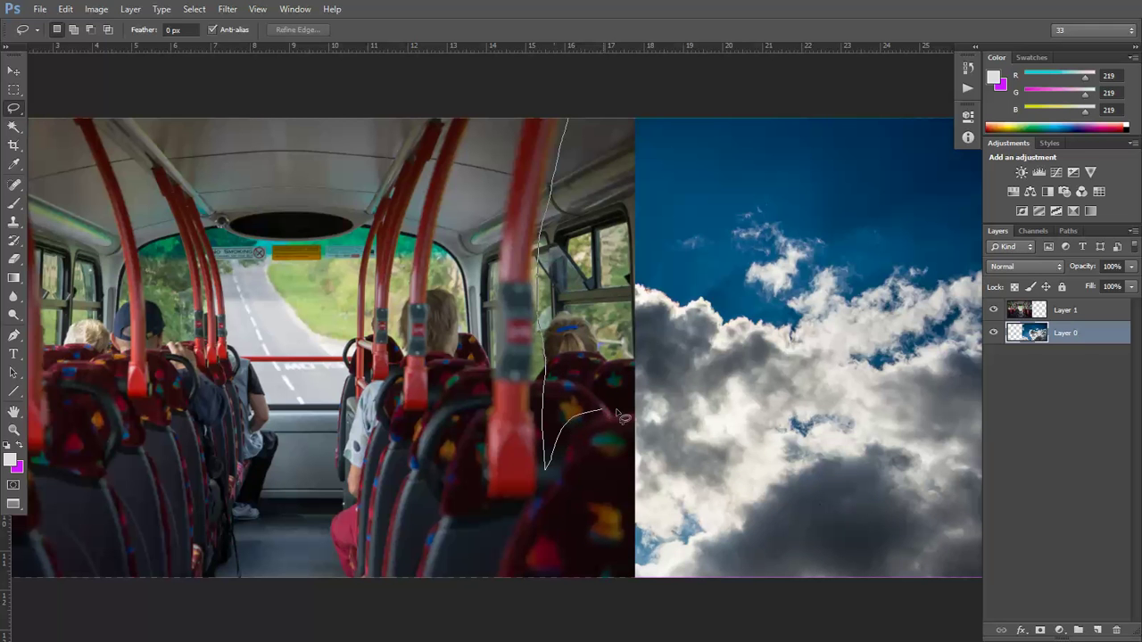
drag(657, 479, 669, 596)
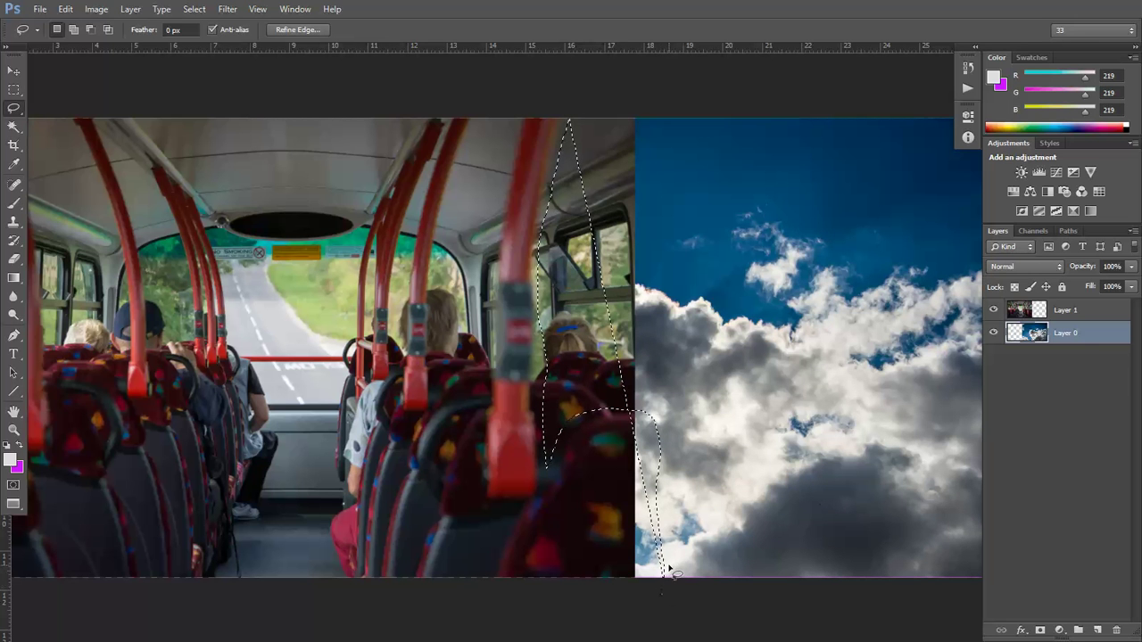
key(shift)
mouse_move(573, 132)
mouse_down()
mouse_move(592, 119)
mouse_move(676, 121)
mouse_move(691, 589)
mouse_move(675, 598)
mouse_up()
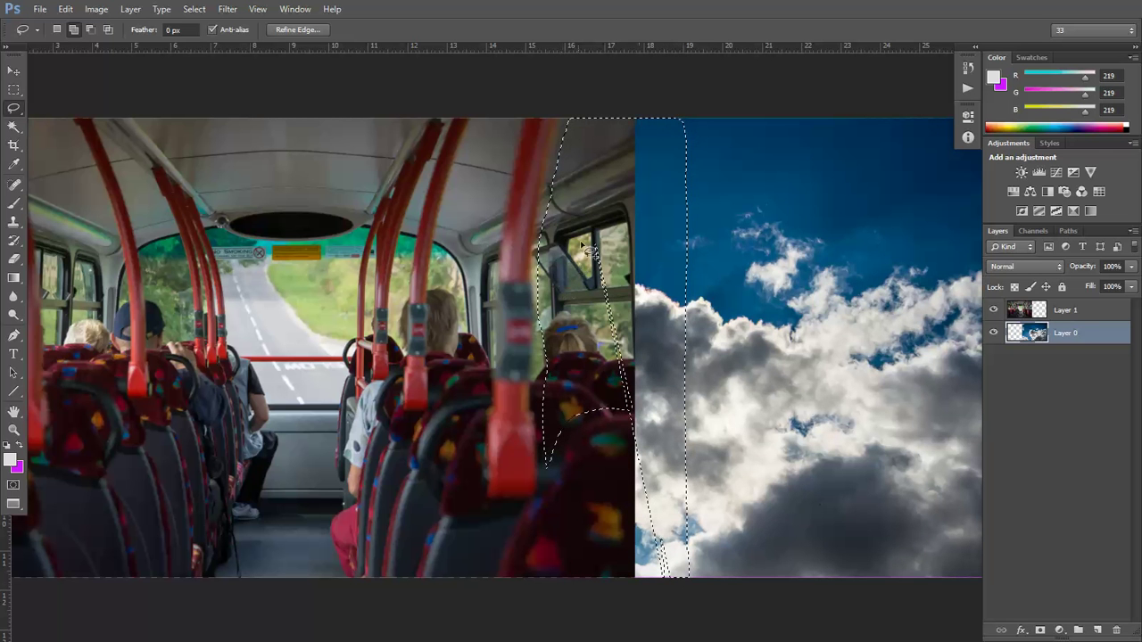
mouse_move(585, 233)
mouse_down()
mouse_move(638, 256)
mouse_move(636, 422)
mouse_move(599, 398)
mouse_move(586, 223)
mouse_up()
Step: Subtract the excess lower part of the lasso selection and add a small area near its edge
scroll(585, 220, down, 2)
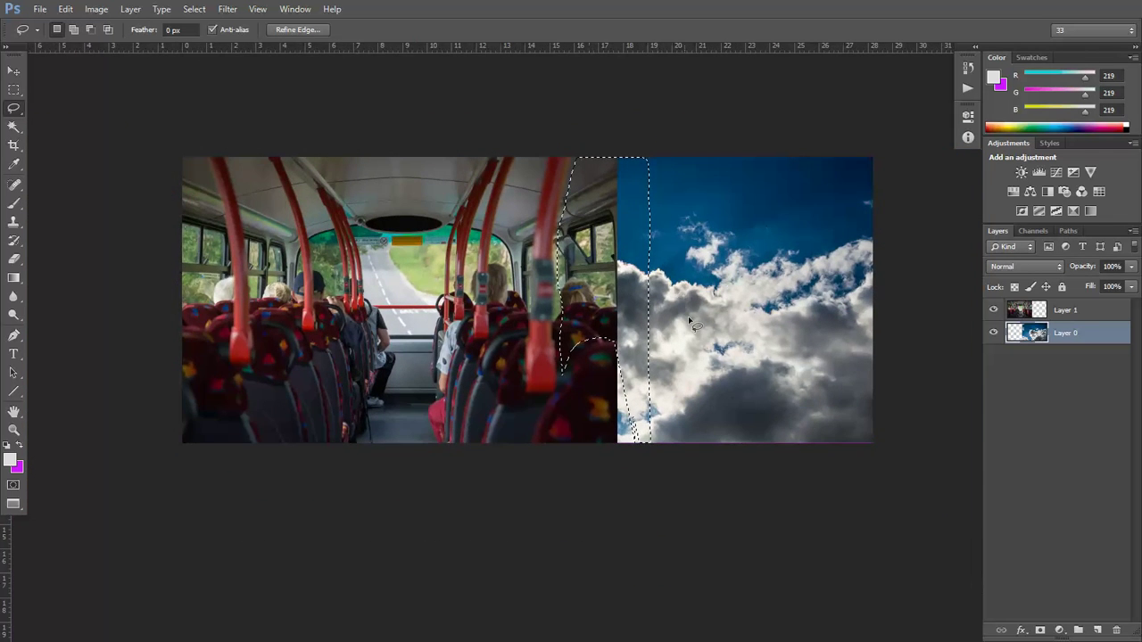
scroll(613, 501, up, 2)
scroll(616, 492, up, 3)
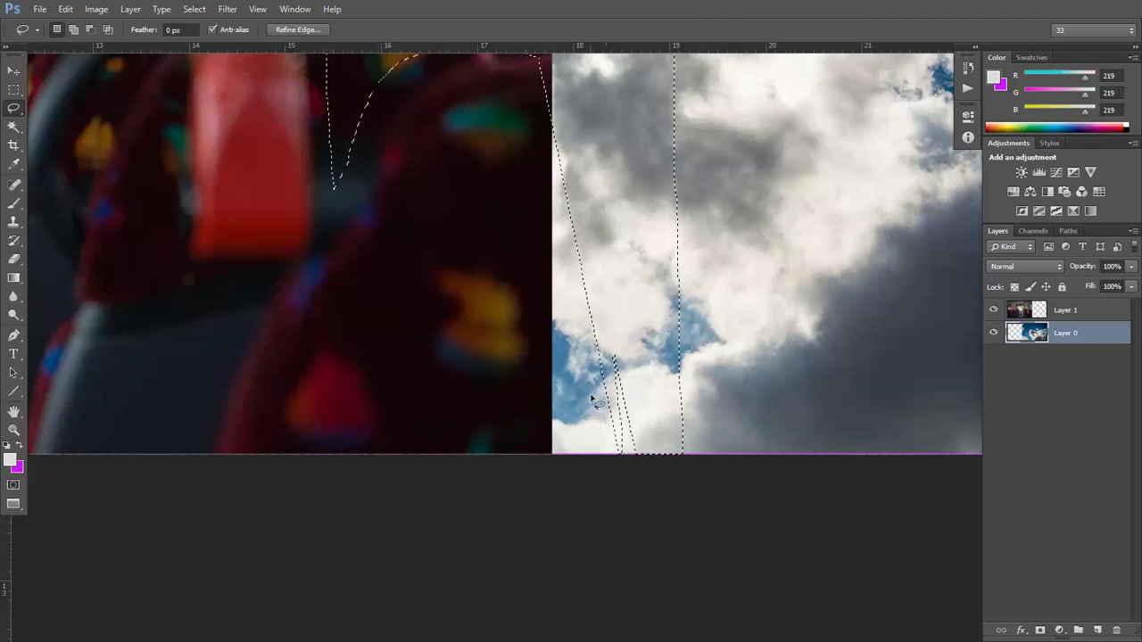
mouse_move(596, 427)
mouse_down()
mouse_move(596, 344)
mouse_move(754, 457)
mouse_move(624, 486)
mouse_move(578, 449)
mouse_move(574, 409)
mouse_up()
mouse_move(598, 339)
mouse_down()
mouse_move(591, 309)
mouse_move(604, 344)
mouse_move(599, 423)
mouse_move(681, 492)
mouse_move(656, 263)
mouse_up()
Step: Add the nearest seat back to the selection so its edge curves around it
scroll(591, 280, down, 3)
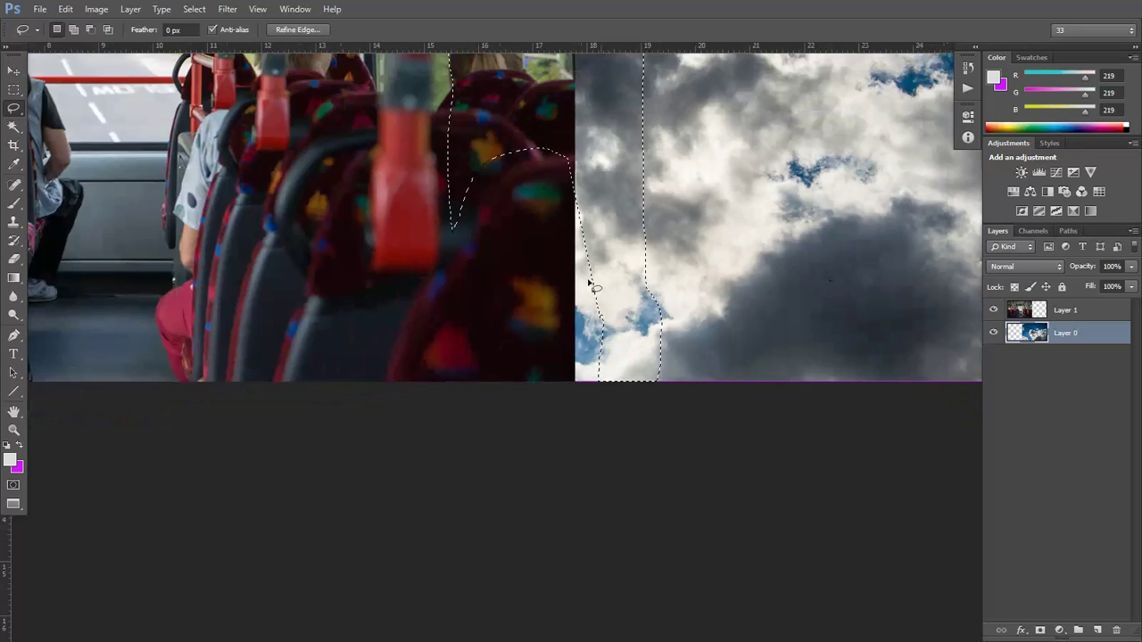
scroll(496, 244, down, 1)
scroll(496, 245, up, 2)
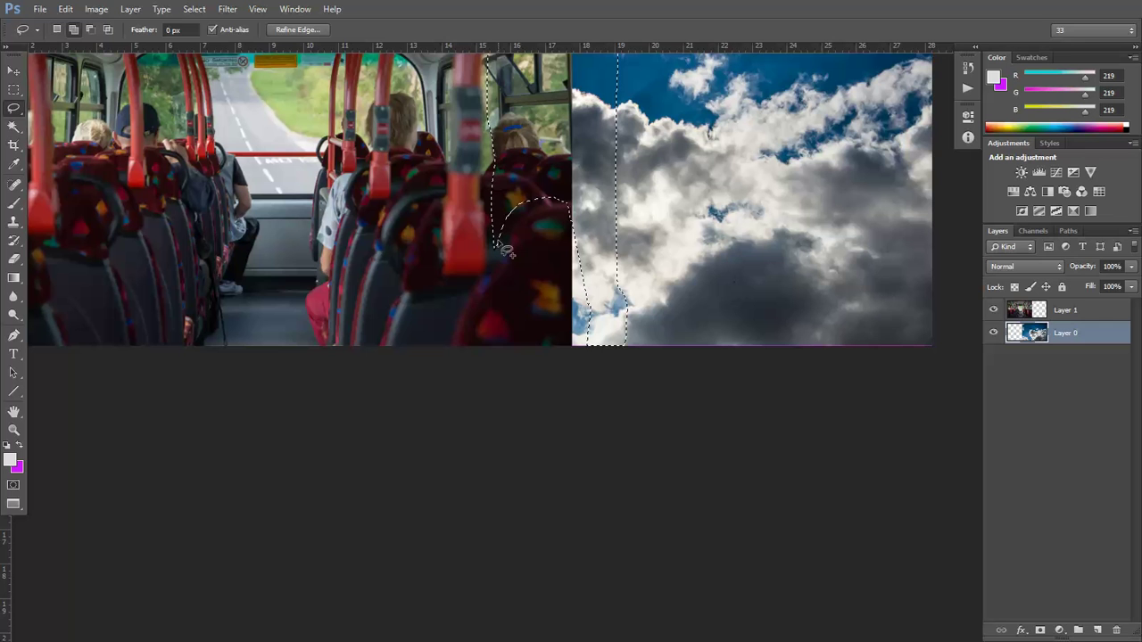
mouse_move(496, 243)
mouse_down()
mouse_move(463, 316)
mouse_move(460, 356)
mouse_move(596, 367)
mouse_up()
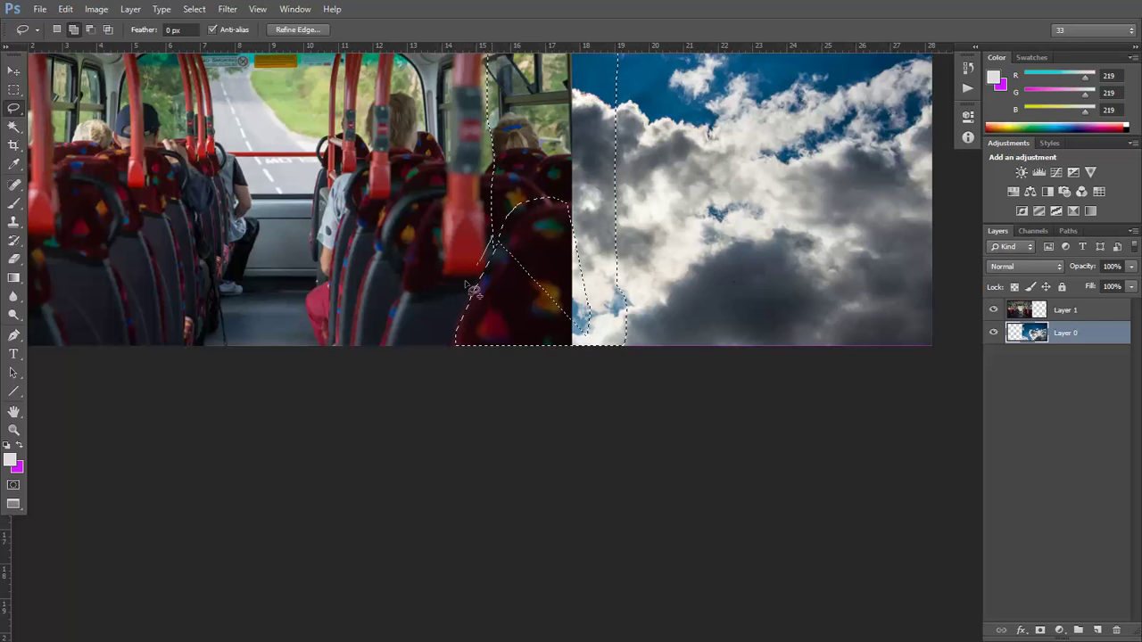
mouse_move(470, 357)
mouse_down()
mouse_move(625, 349)
mouse_move(578, 183)
mouse_move(499, 217)
mouse_move(465, 343)
mouse_up()
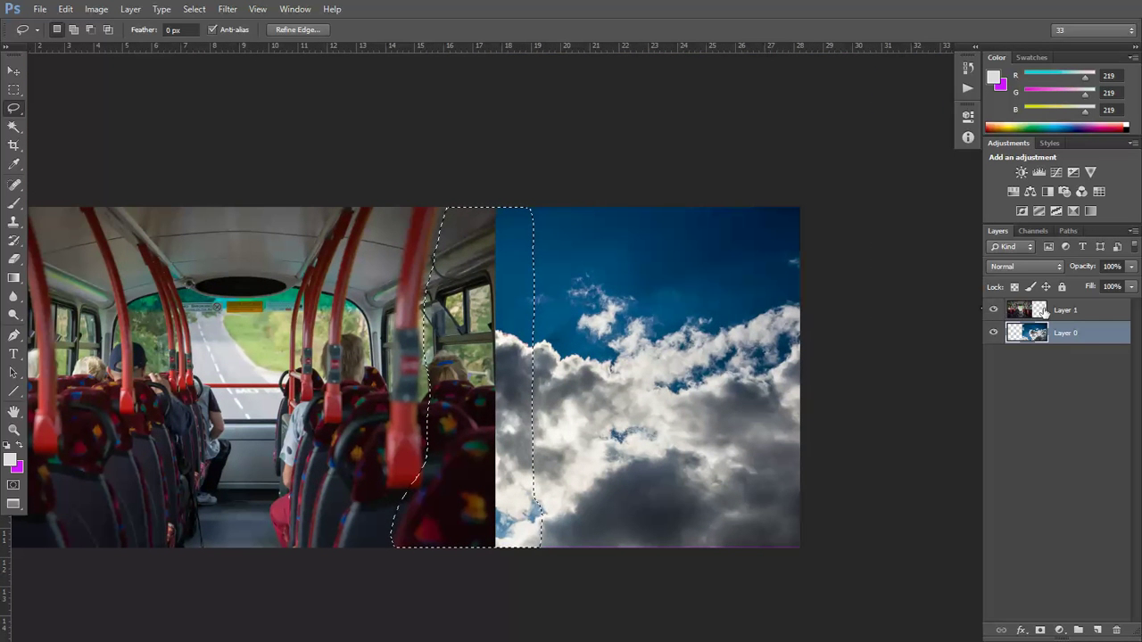
Step: Delete the selected strip from the bus layer (Layer 1) and clear the selection
click(1042, 309)
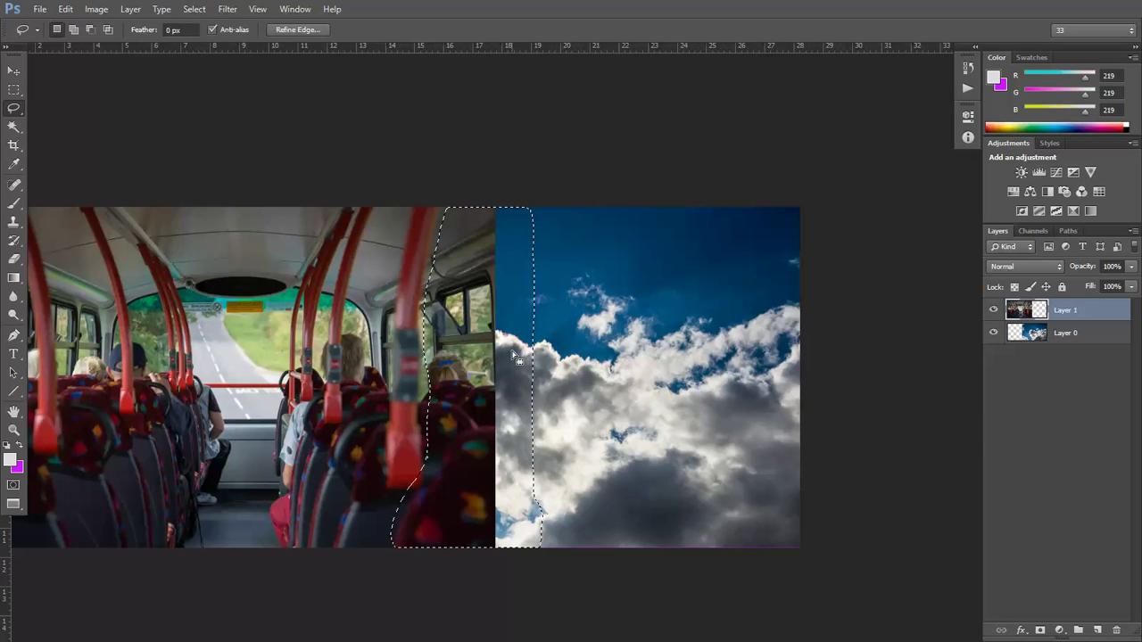
key(Delete)
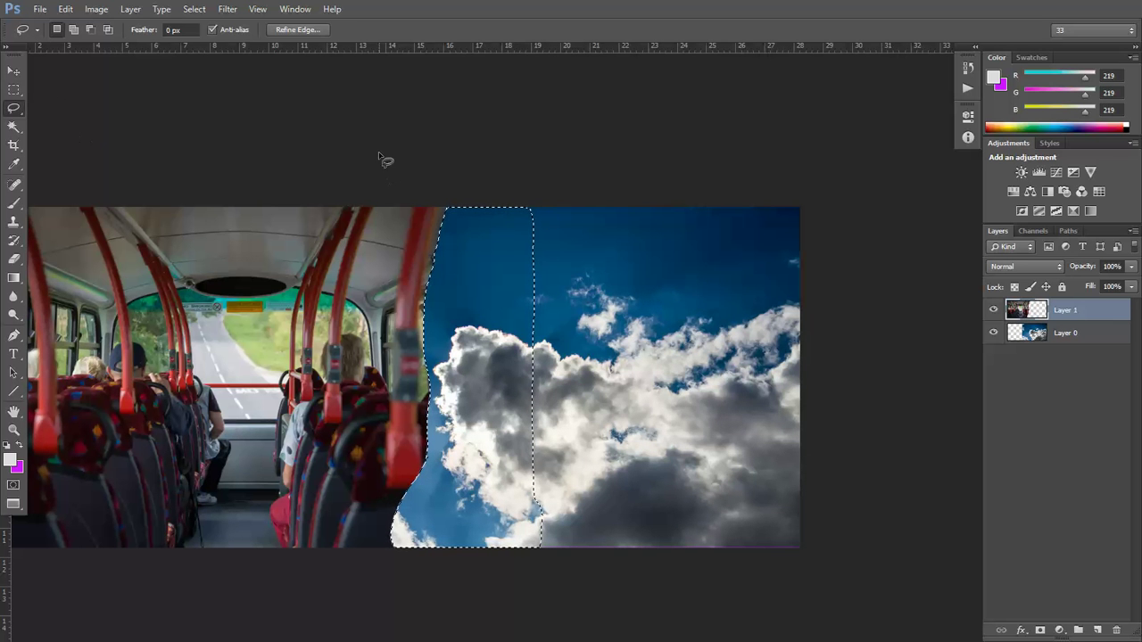
click(13, 89)
key(ctrl+d)
Step: Pan and zoom to view the whole composite with the sky showing through the curve
scroll(298, 486, down, 2)
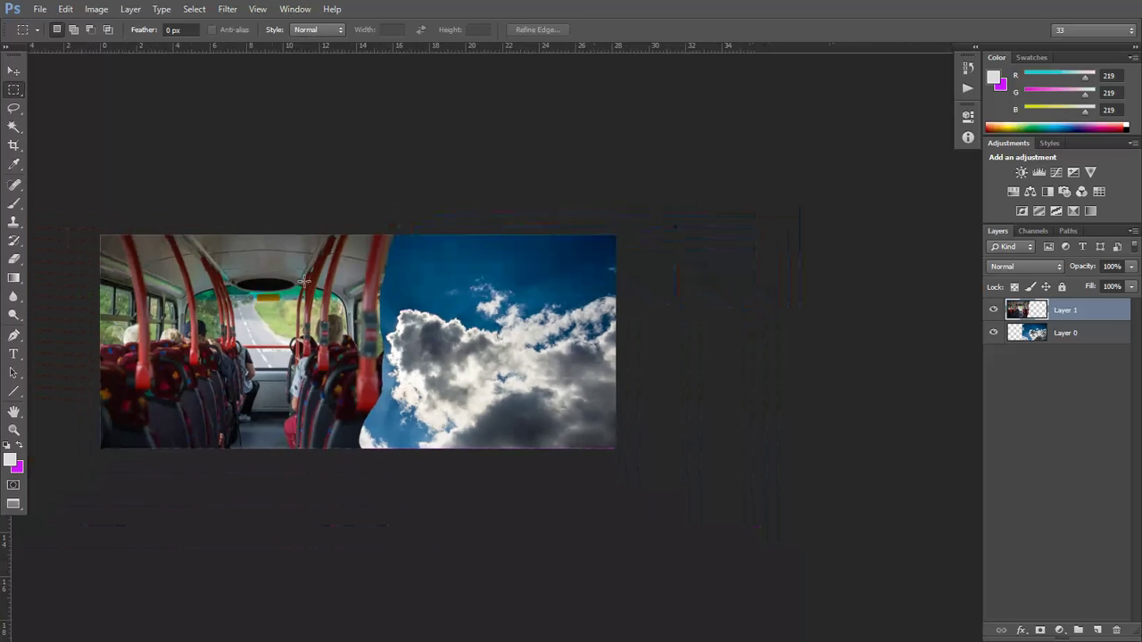
drag(235, 303, 310, 312)
key(ctrl+plus)
key(ctrl+plus)
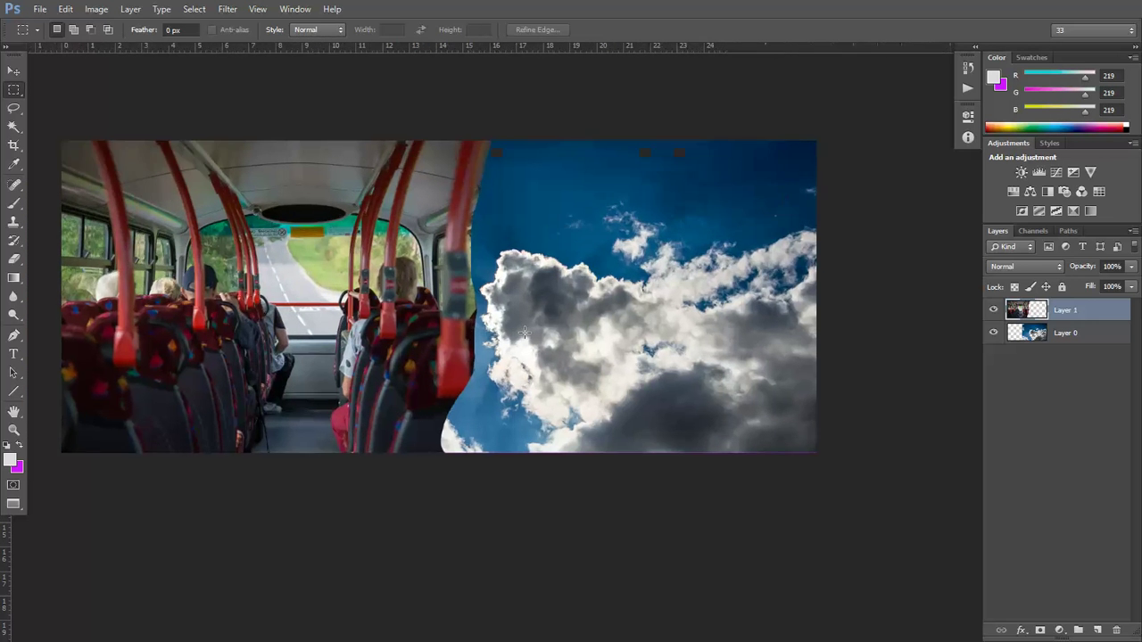
key(ctrl+minus)
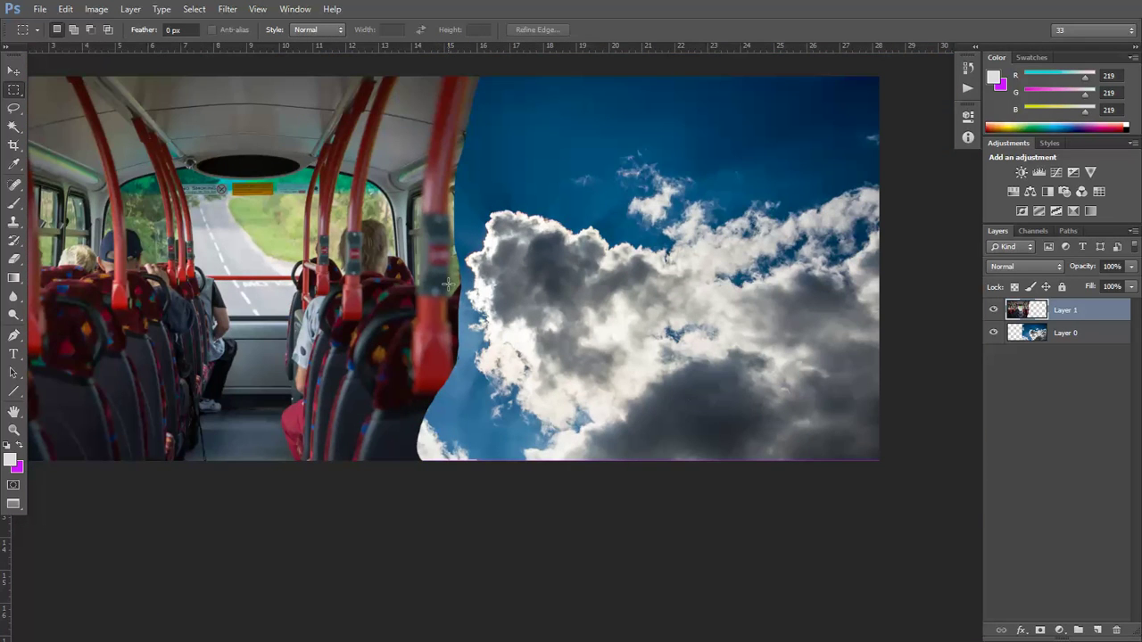
key(ctrl+minus)
key(ctrl+minus)
key(ctrl+plus)
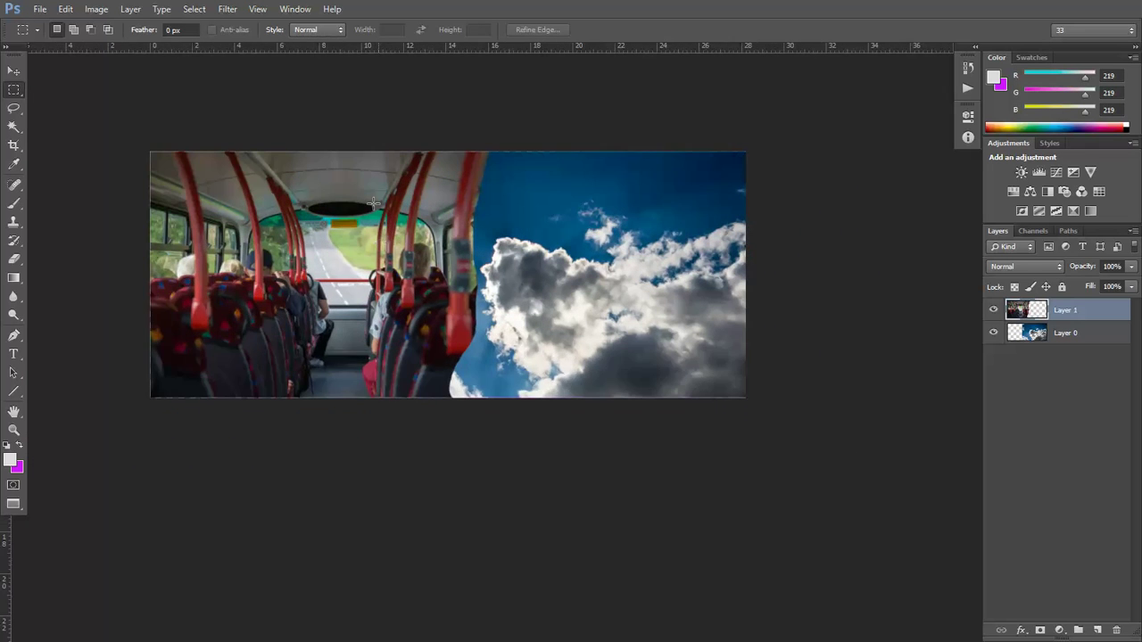
key(ctrl+plus)
scroll(434, 127, up, 1)
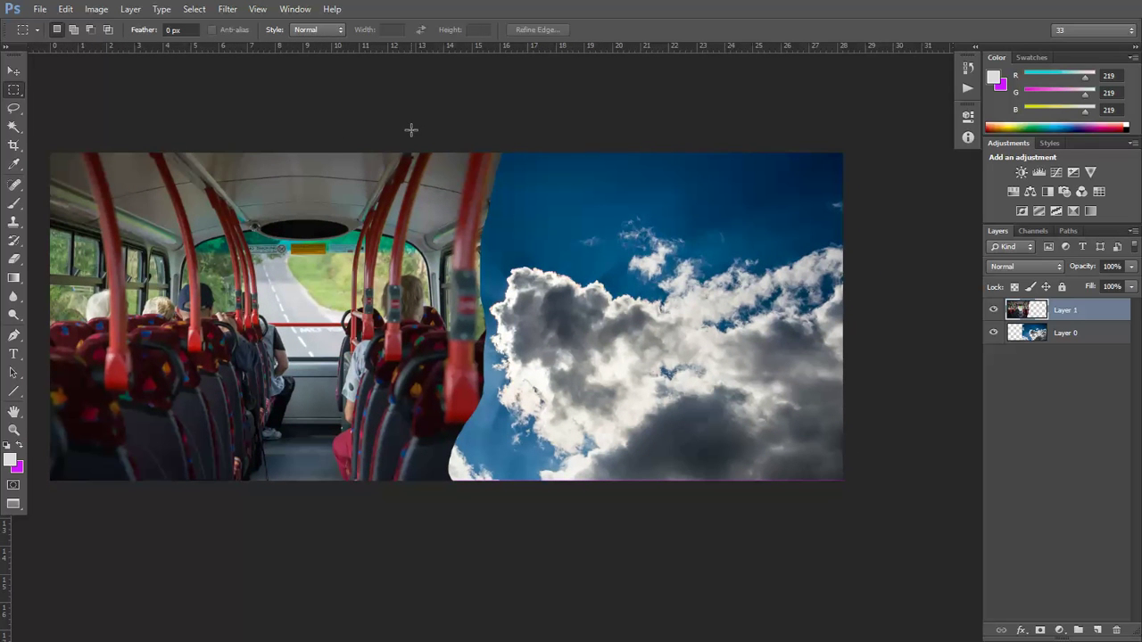
drag(322, 141, 358, 141)
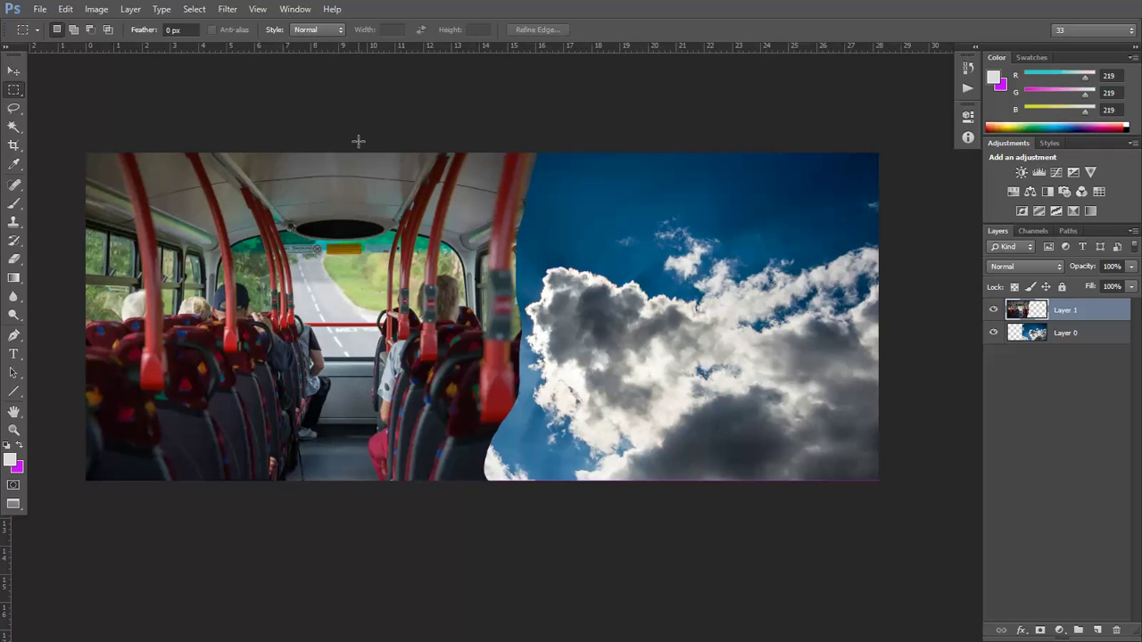